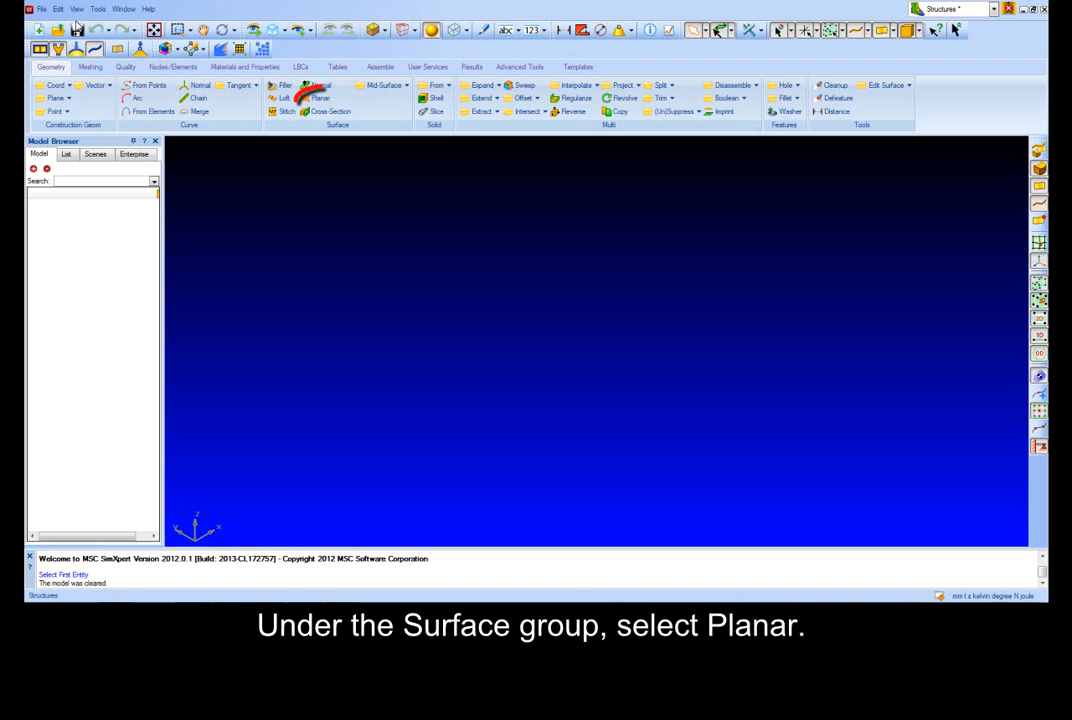
Step: Create the bottom flange as a one-point planar surface at 0,0,0 in the XY plane, 2000 mm long and 55 mm wide
click(318, 98)
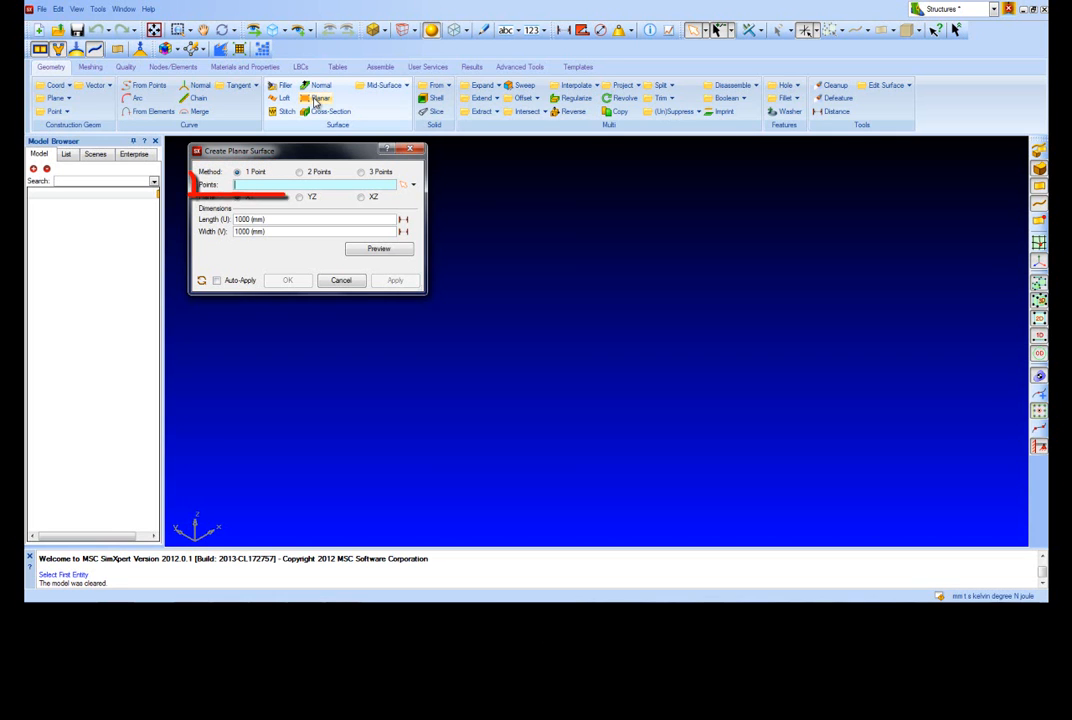
text(0,0,0)
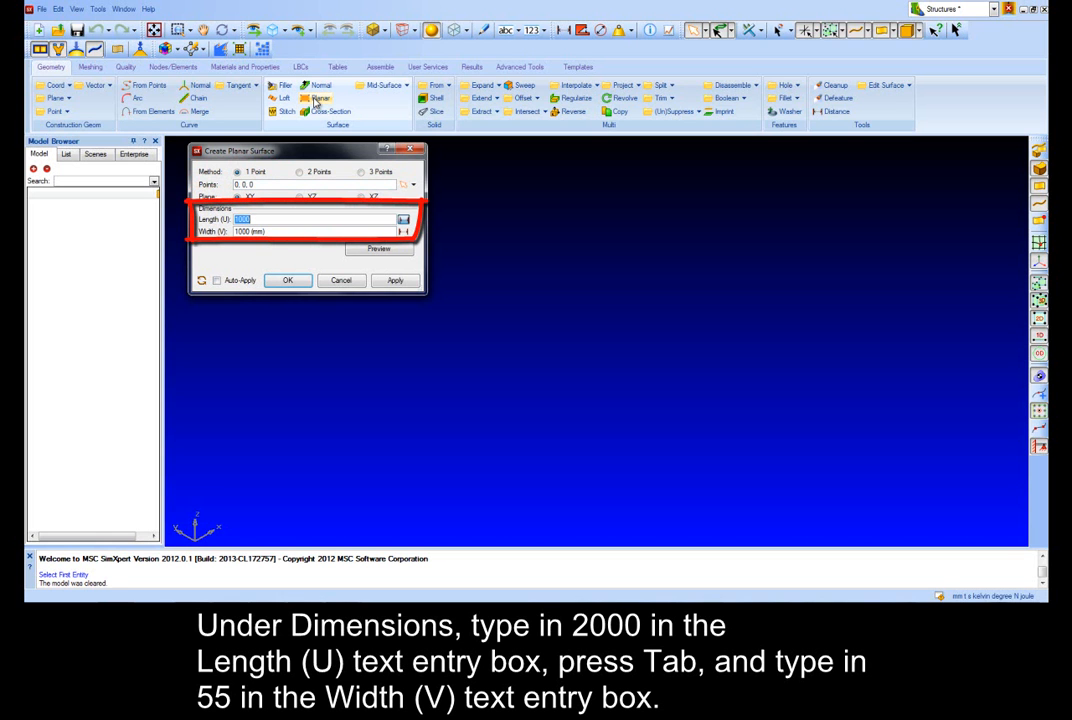
key(Tab)
text(2000)
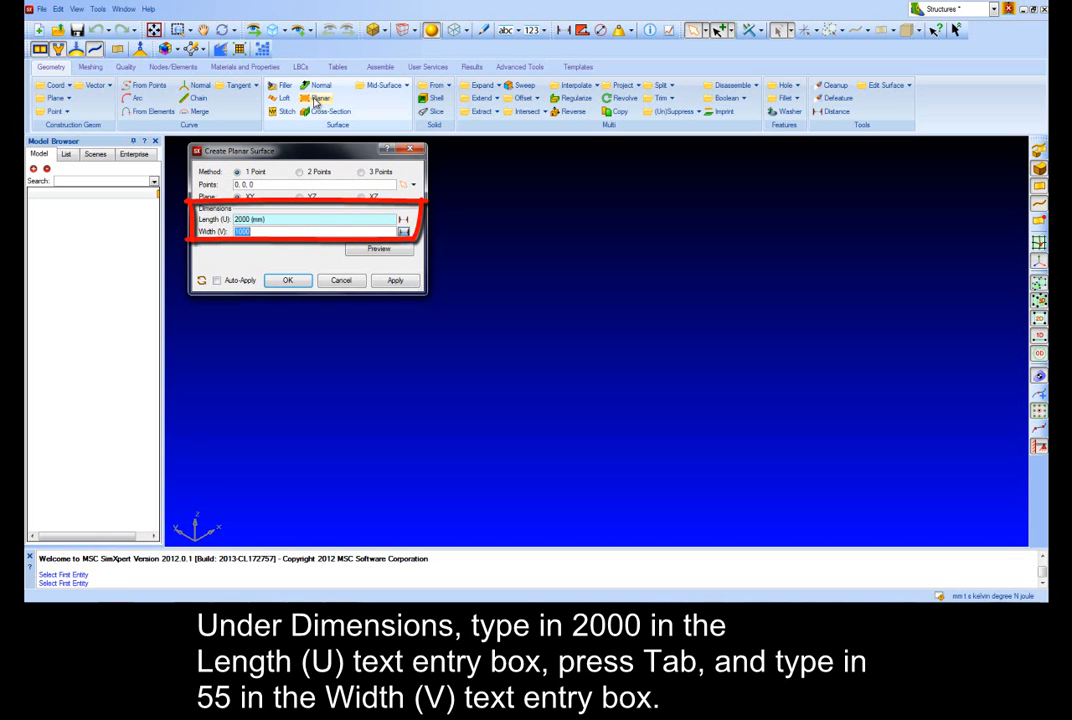
key(Tab)
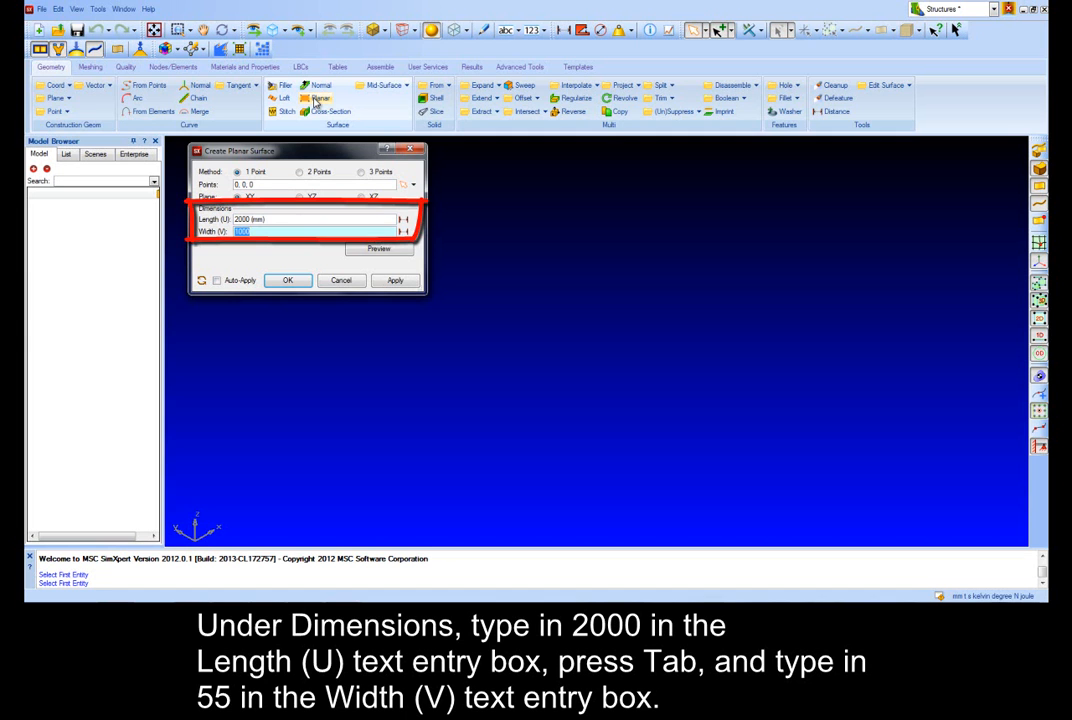
text(55)
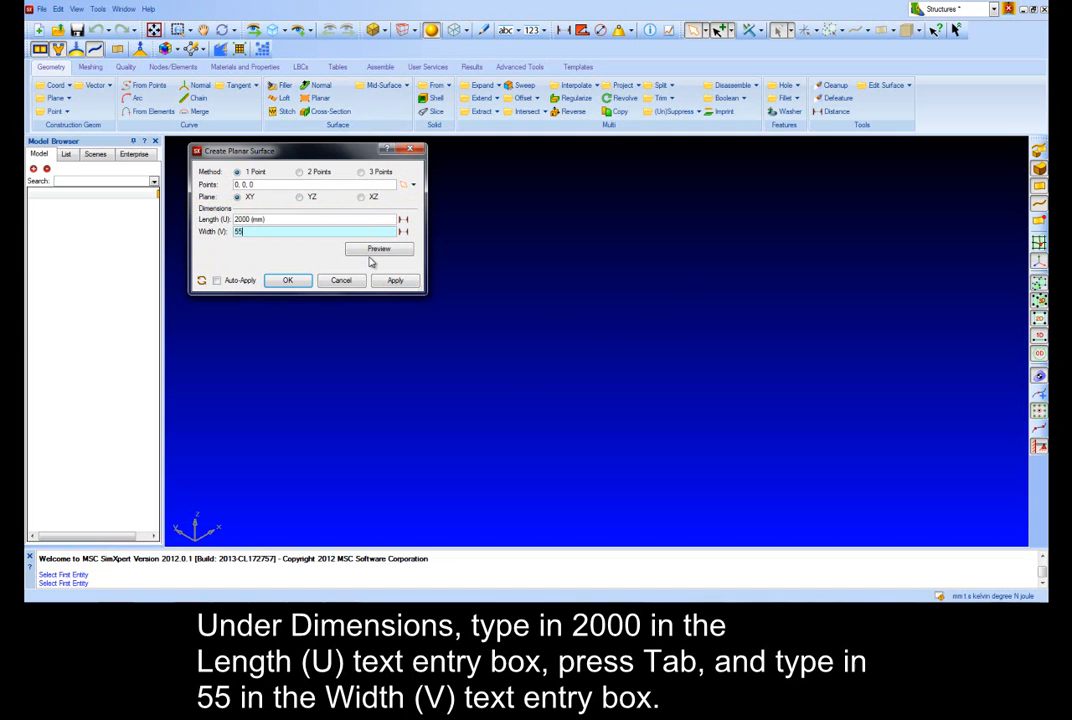
click(371, 257)
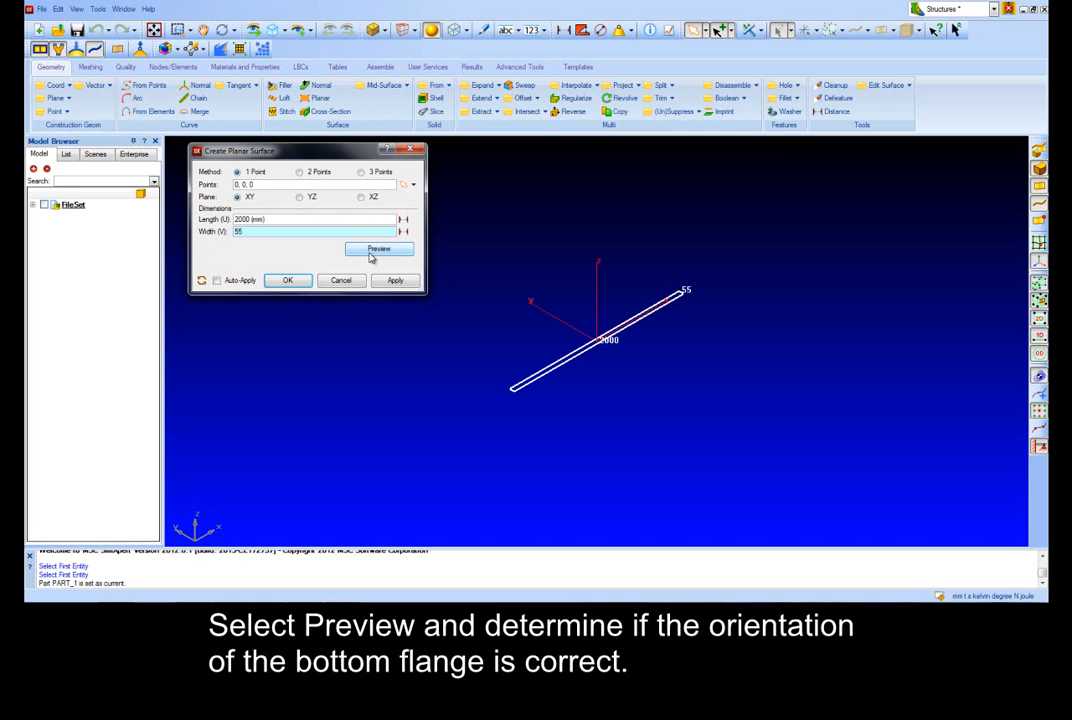
click(393, 280)
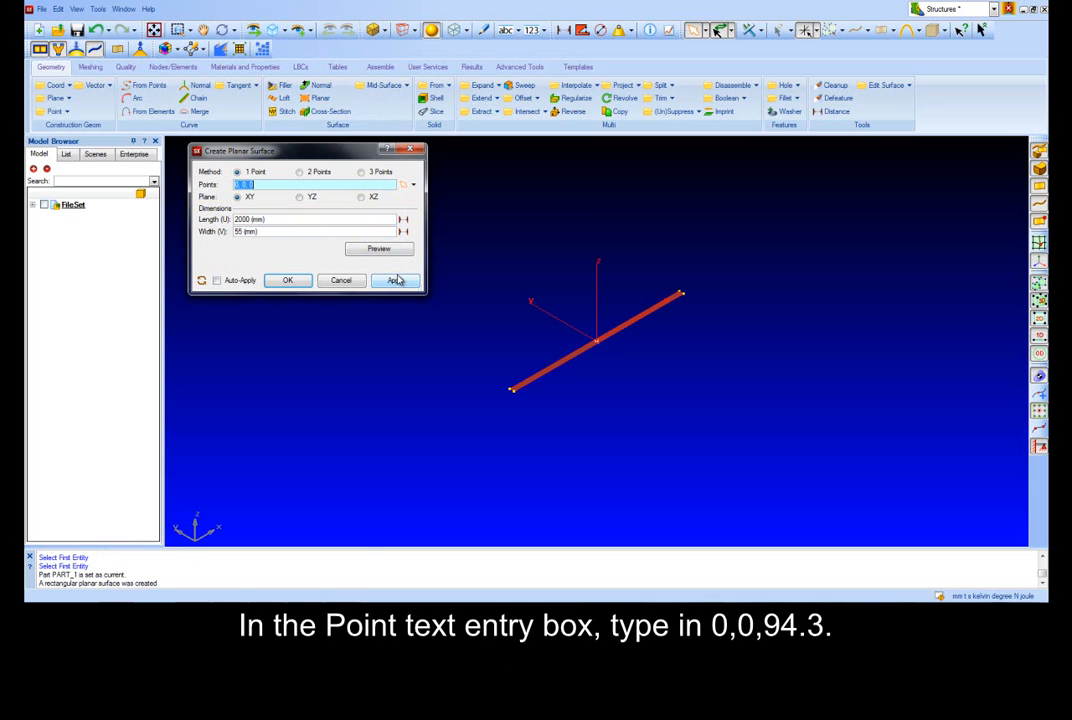
Step: Create the top flange as an identical XY planar surface at point 0,0,94.3, previewing it before applying
text(0,0,94.3)
click(379, 249)
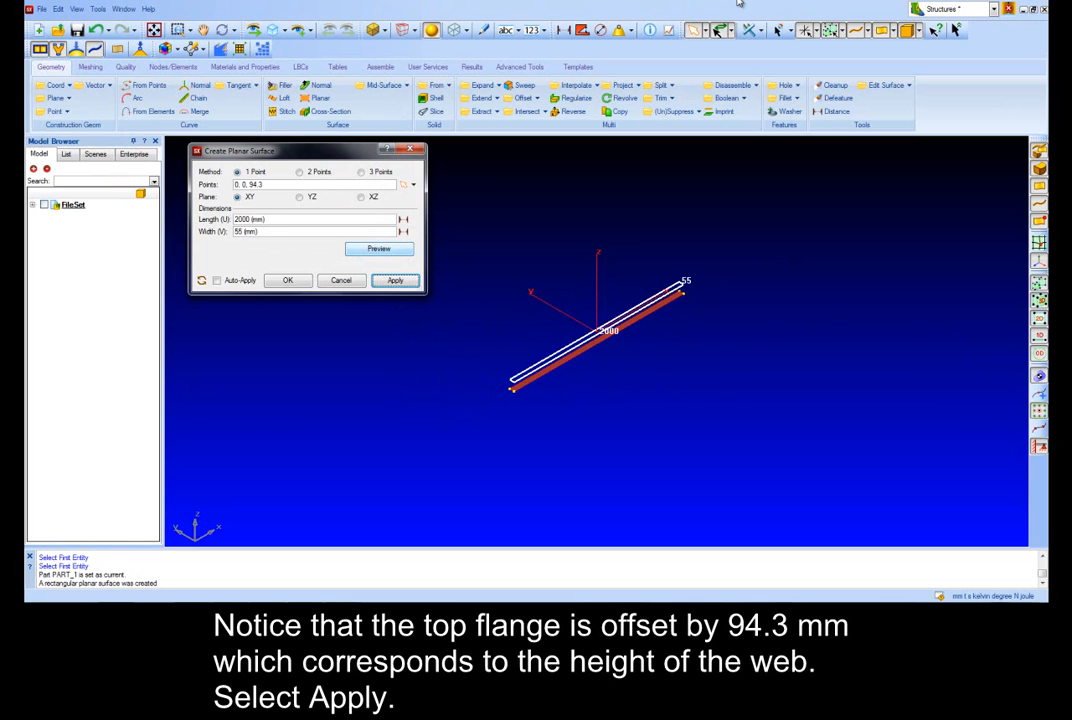
click(394, 281)
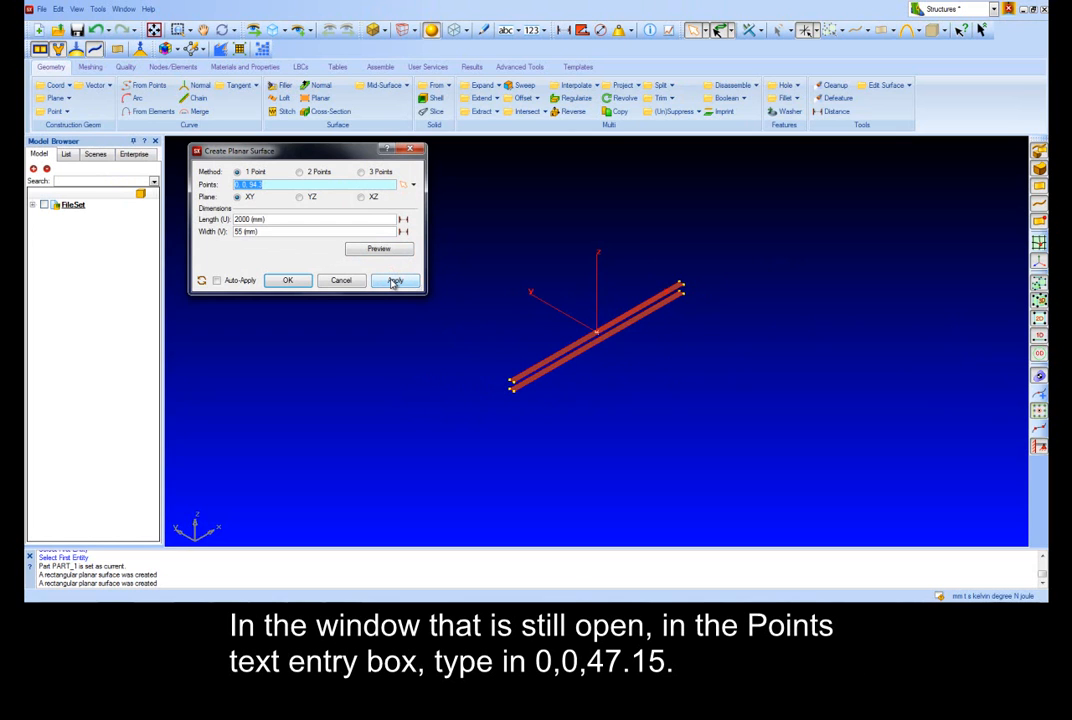
Step: Create the web as a planar surface at 0,0,47.15 in the XZ plane, with length 94.3 mm and width 2000 mm
text(0,0,47.15)
click(379, 249)
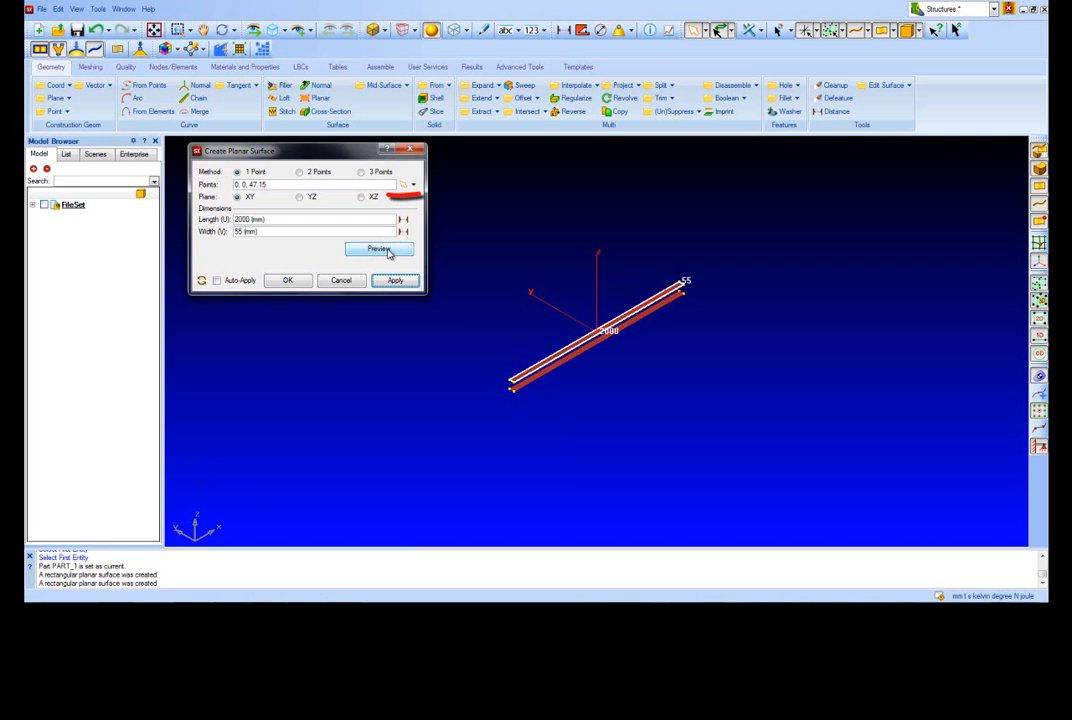
click(361, 197)
click(379, 251)
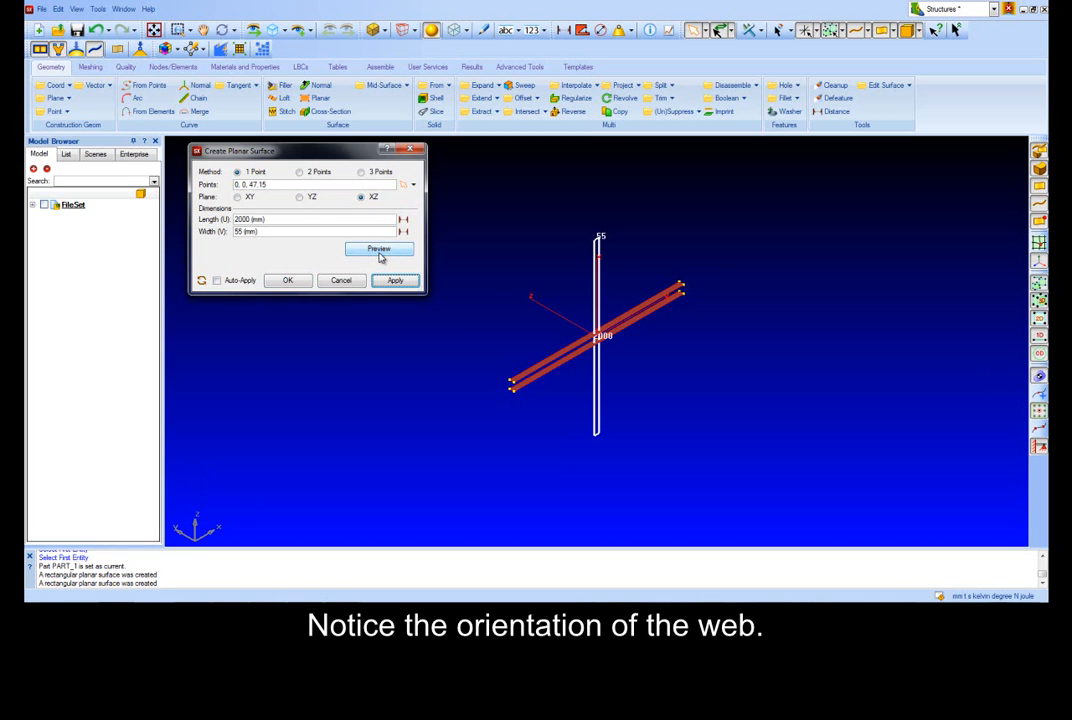
double_click(327, 219)
text(94.3)
key(Tab)
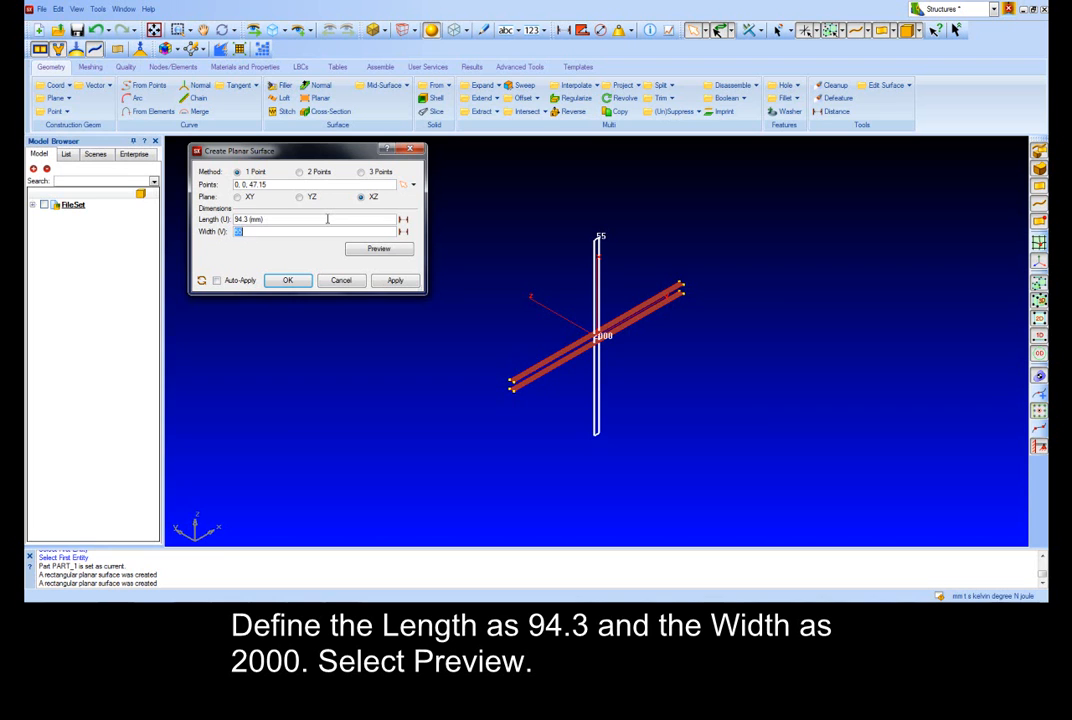
text(2000)
click(362, 249)
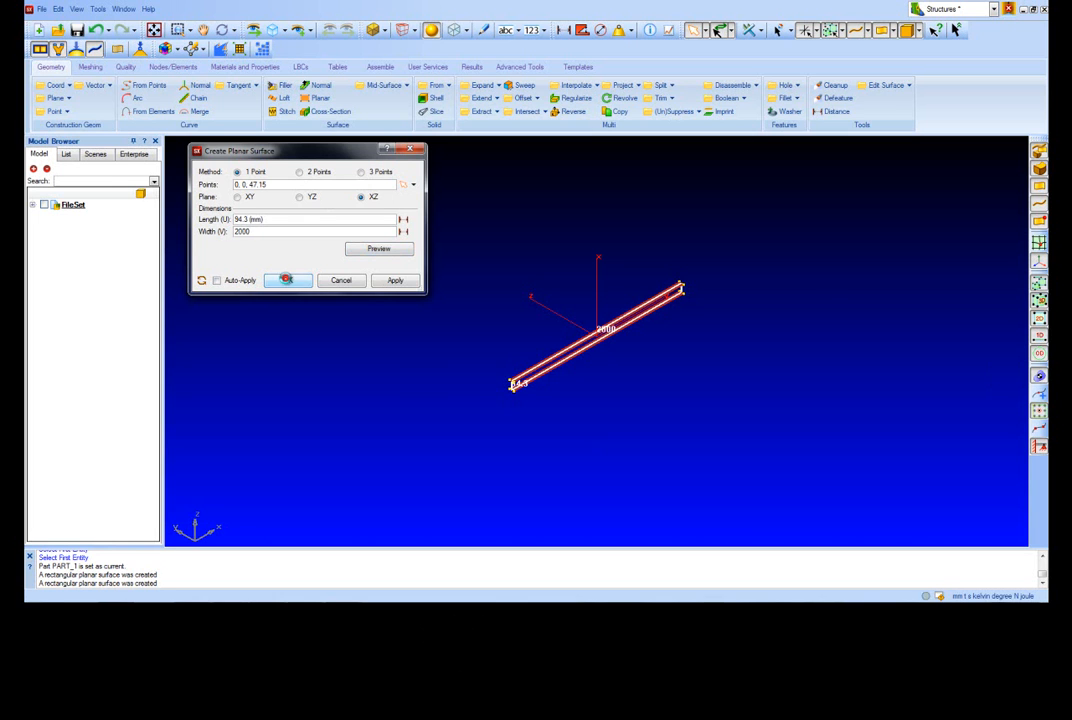
click(287, 280)
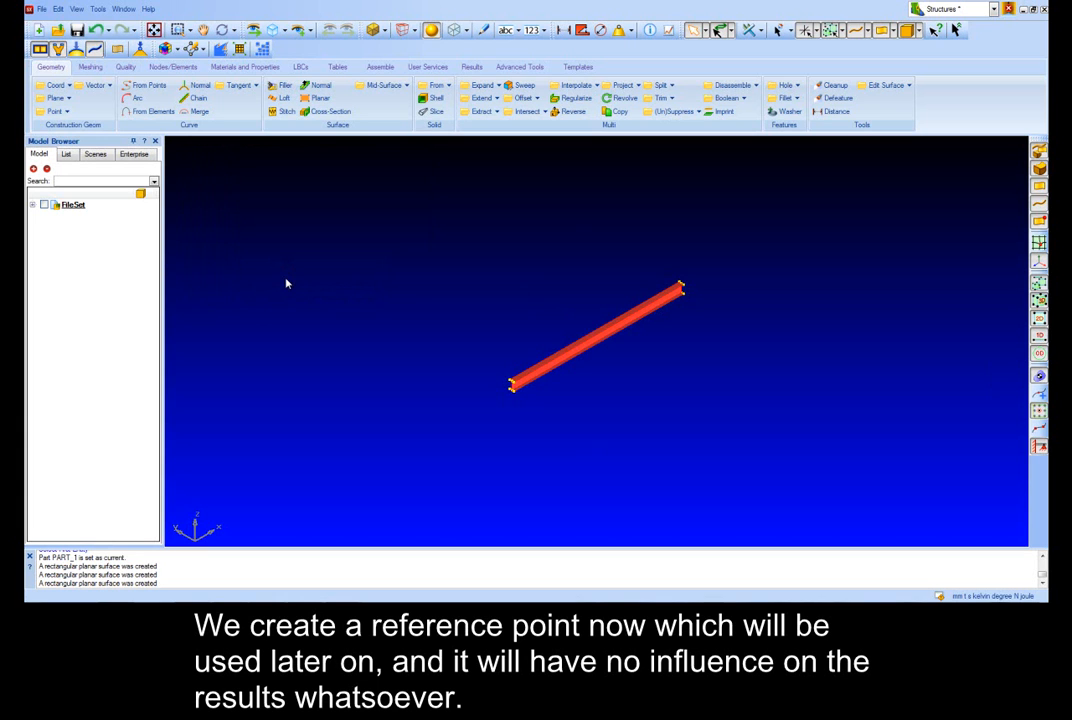
Step: Create a reference point at XYZ location 0,-30,-30 and save the model as IPE_100 in the 09_Complete_Analysis folder
click(66, 110)
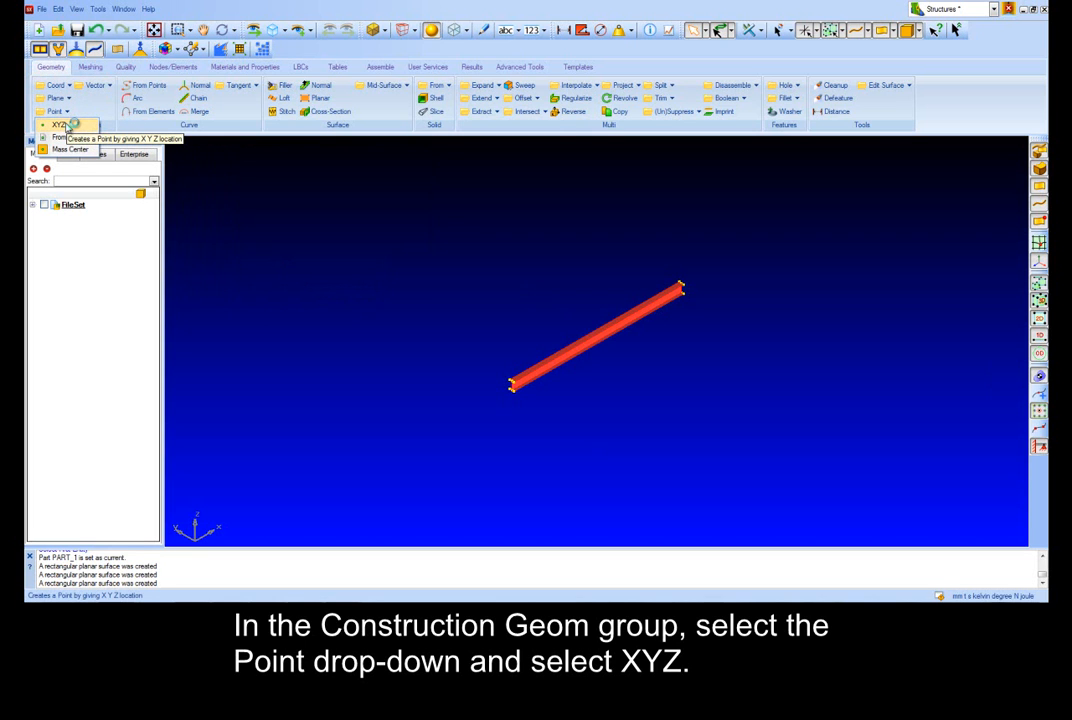
click(66, 124)
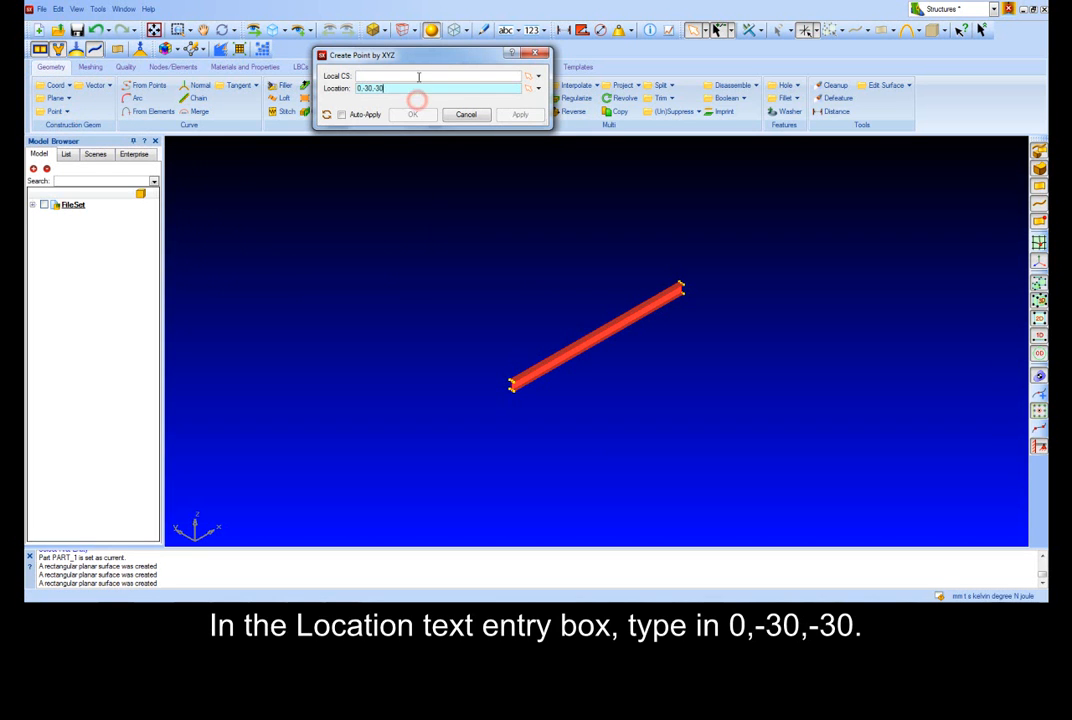
click(422, 91)
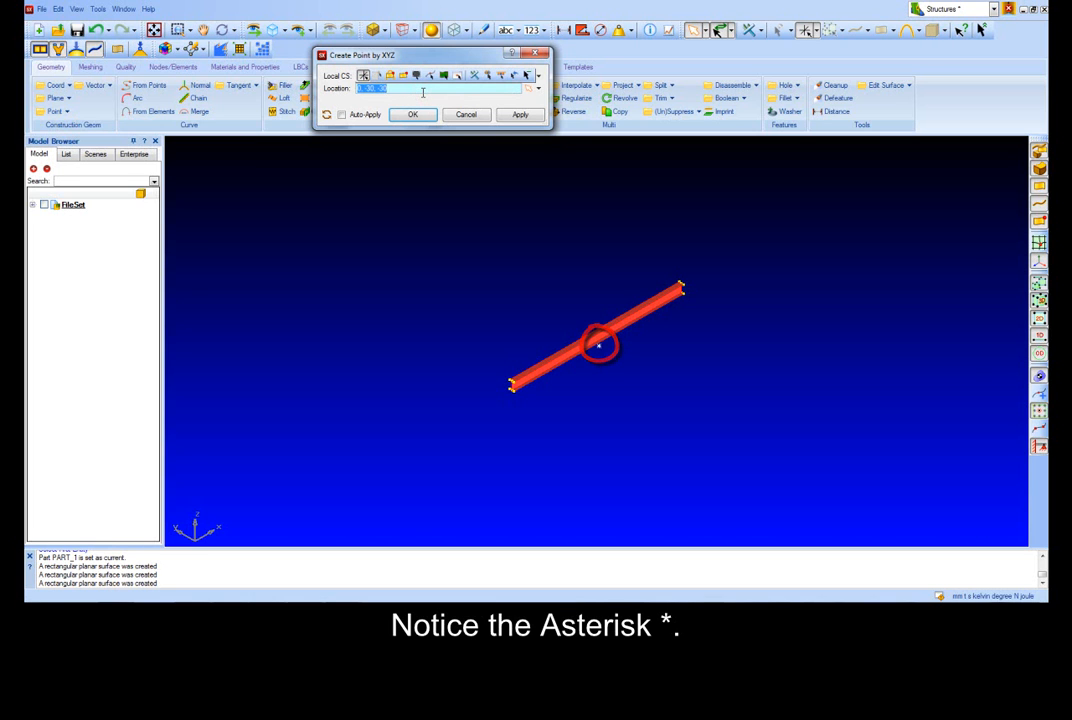
click(430, 114)
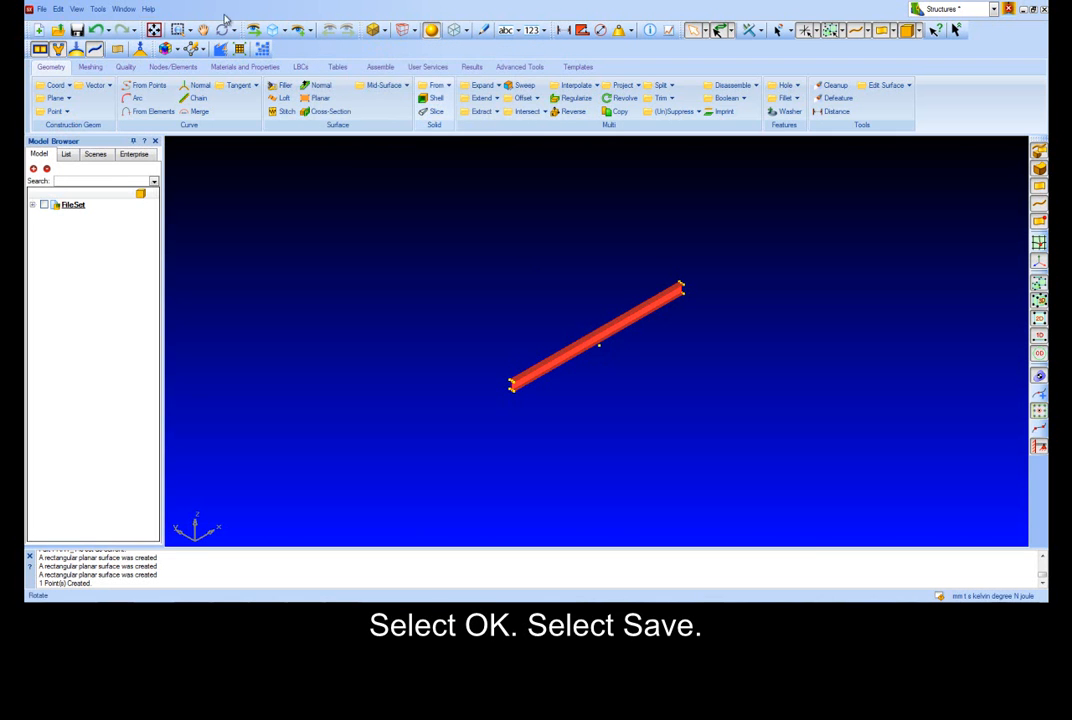
click(77, 30)
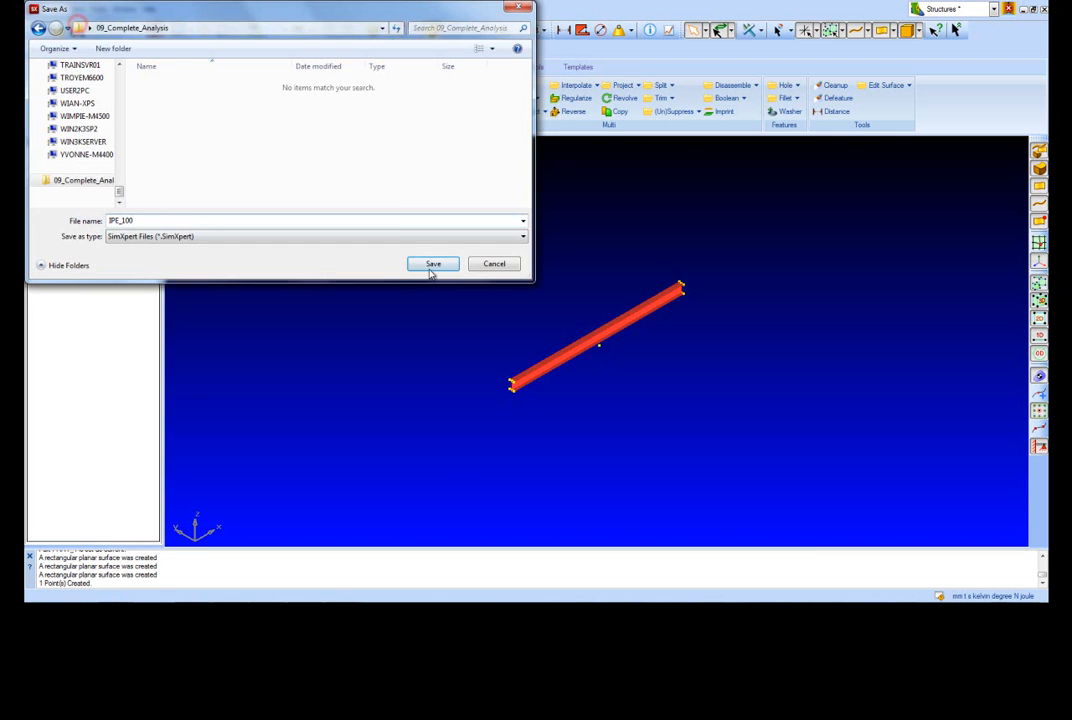
click(431, 266)
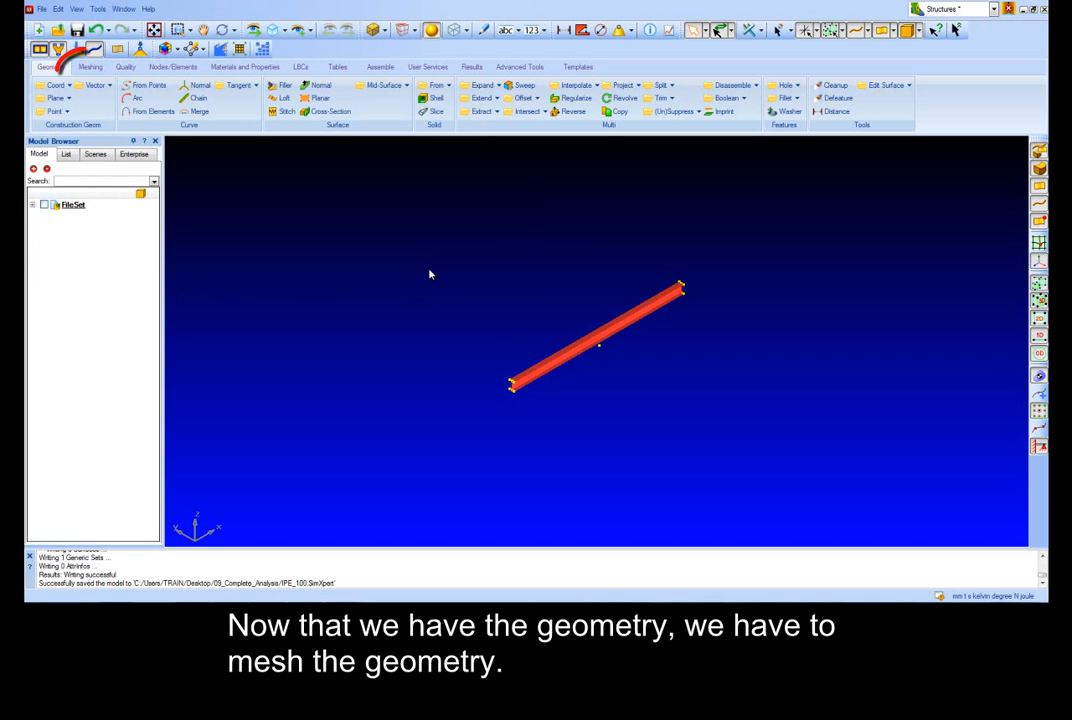
Step: Mesh the two flange surfaces and the web surface with the surface automesher, using an element size of 25
click(90, 66)
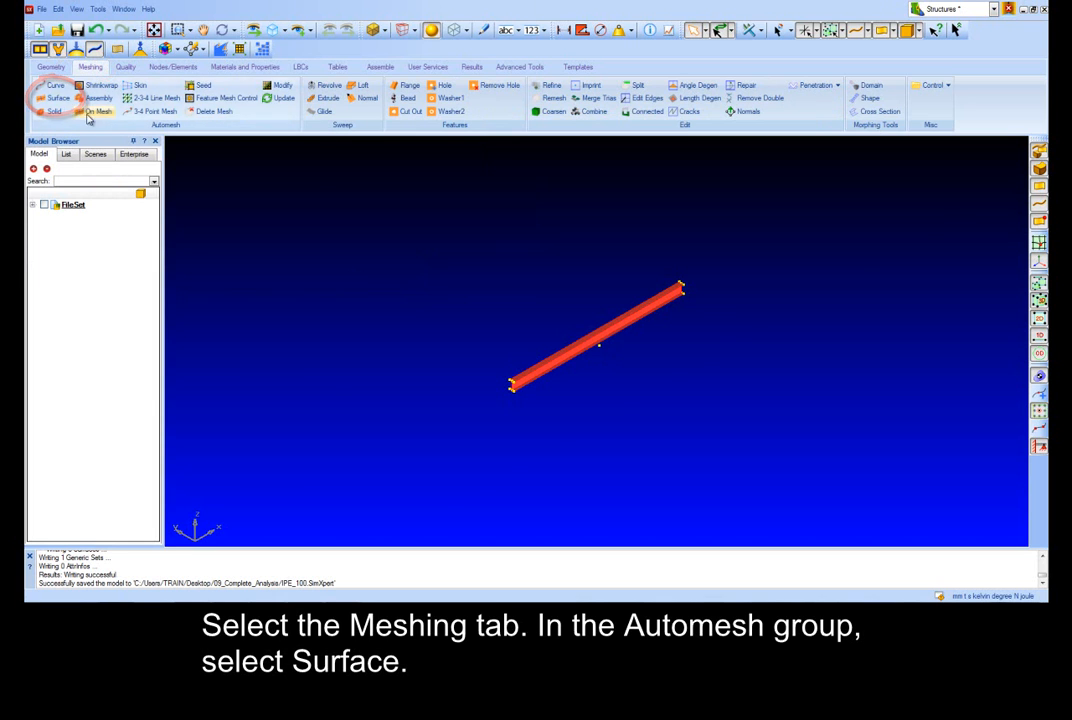
click(58, 98)
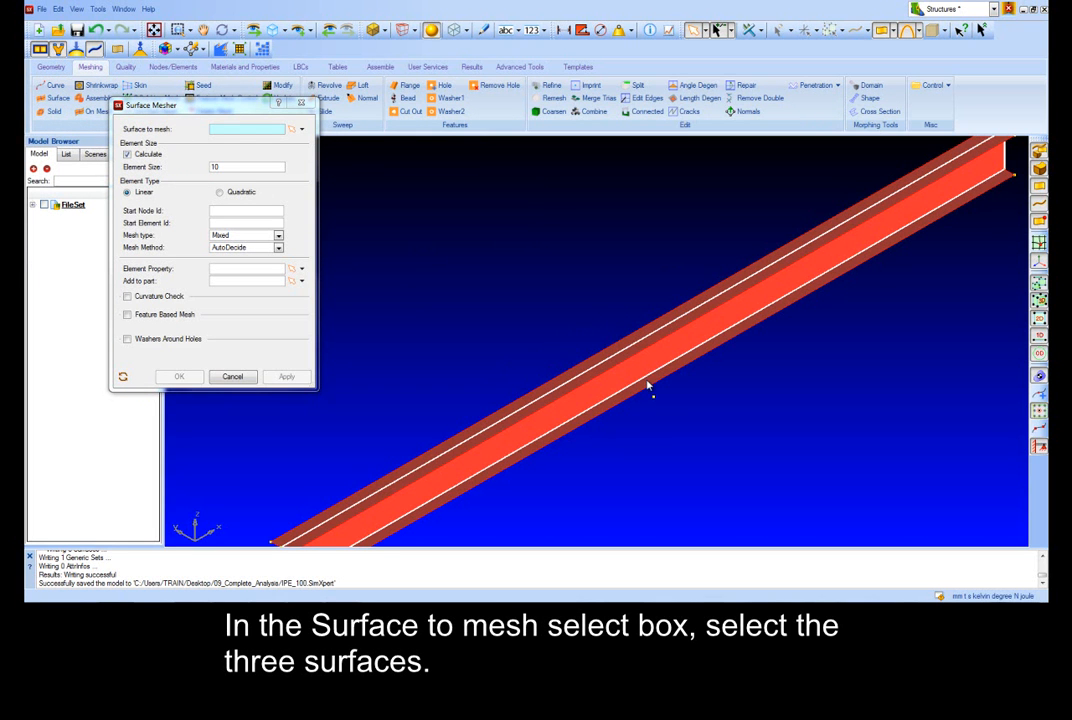
click(647, 383)
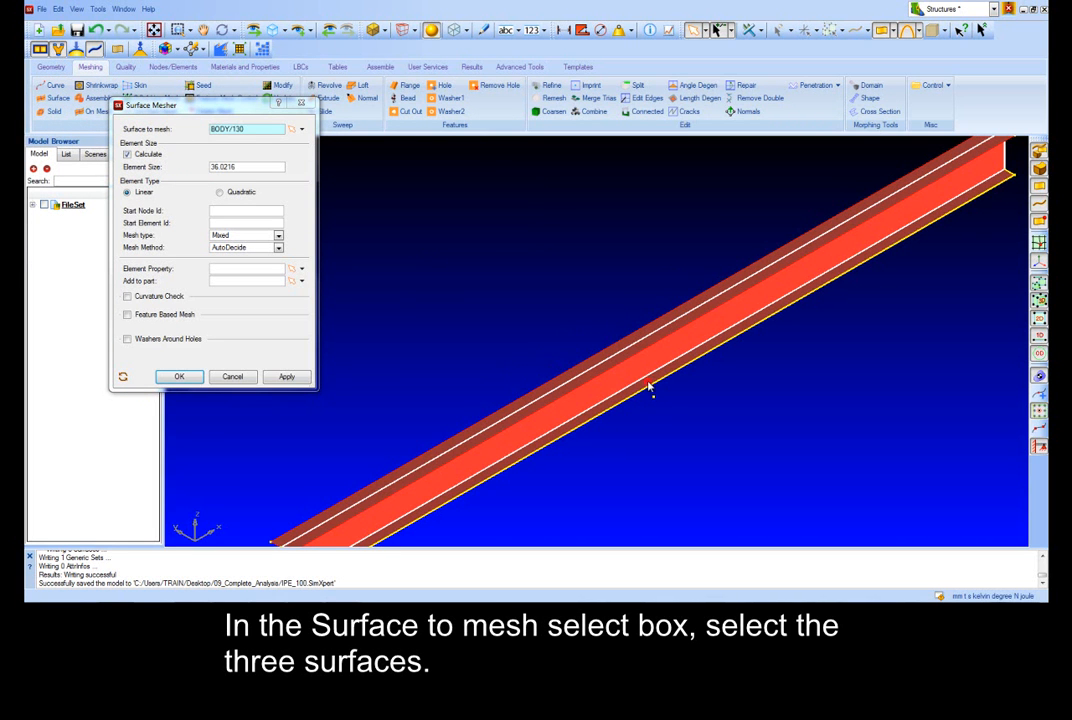
click(629, 348)
click(622, 337)
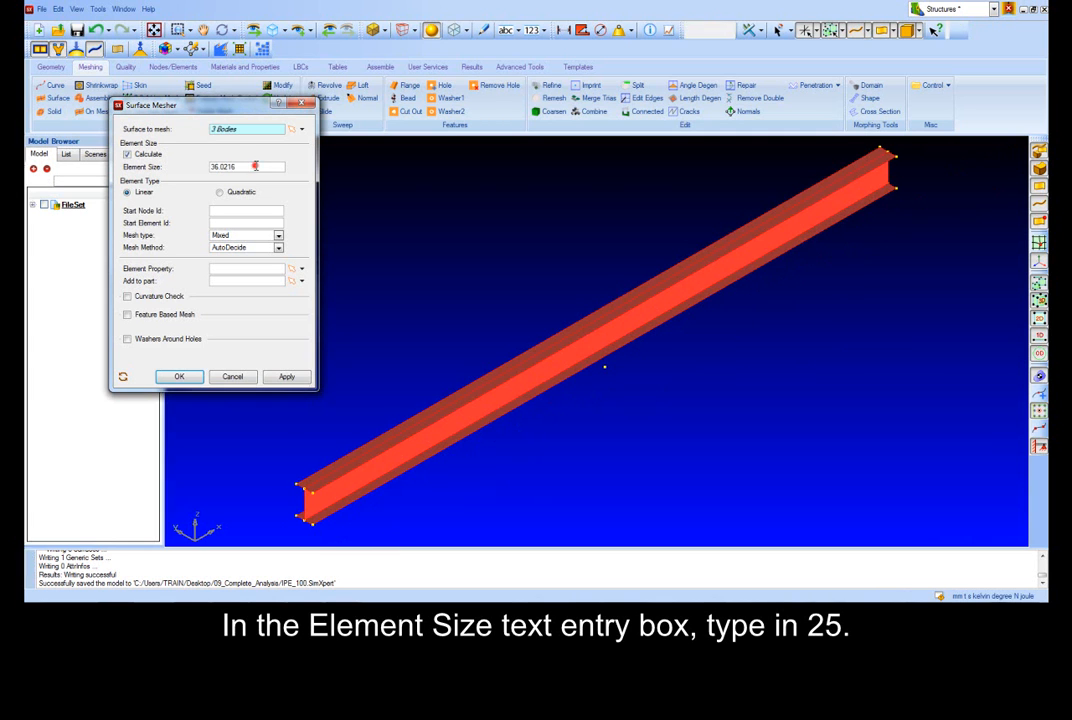
double_click(256, 166)
text(25)
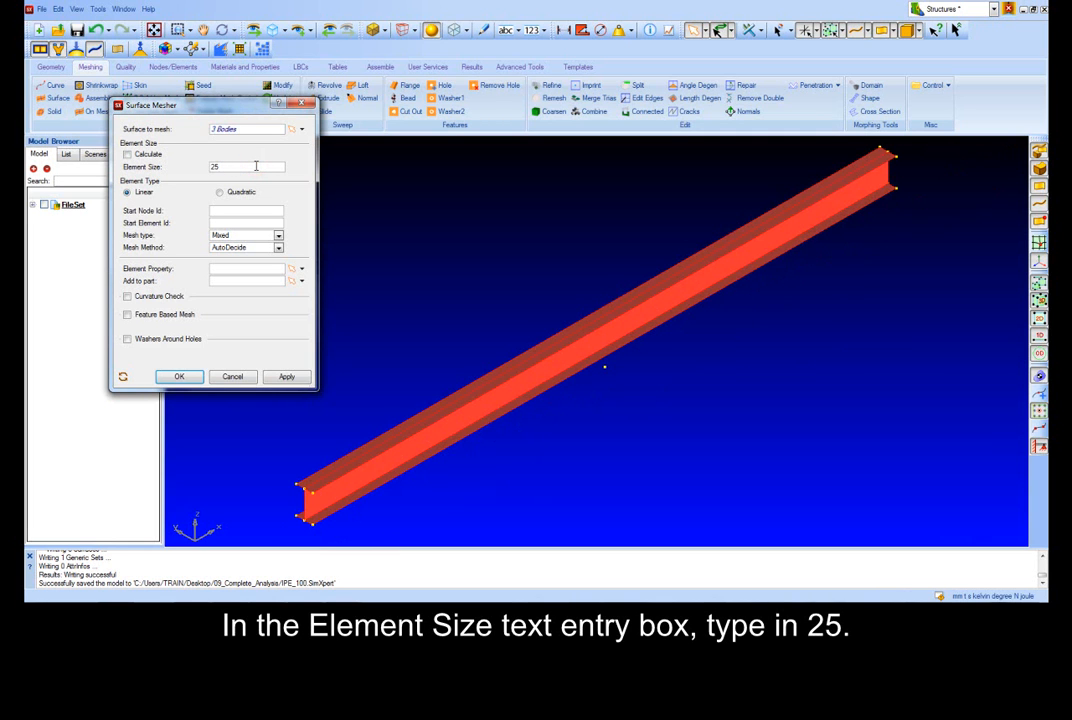
double_click(256, 166)
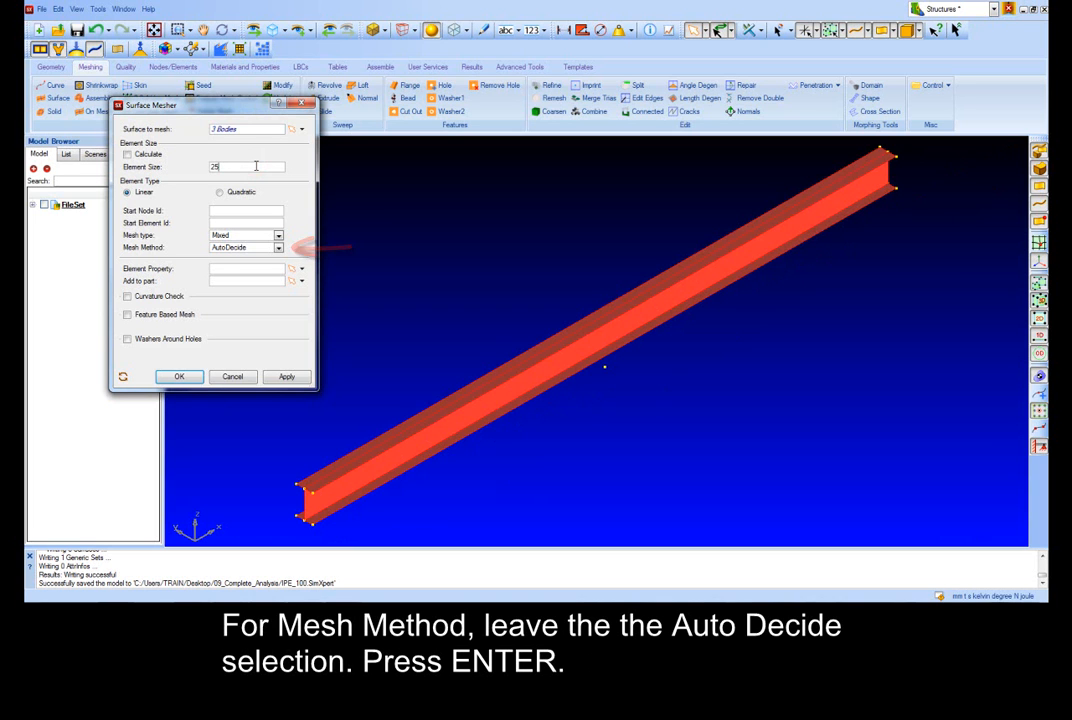
key(Return)
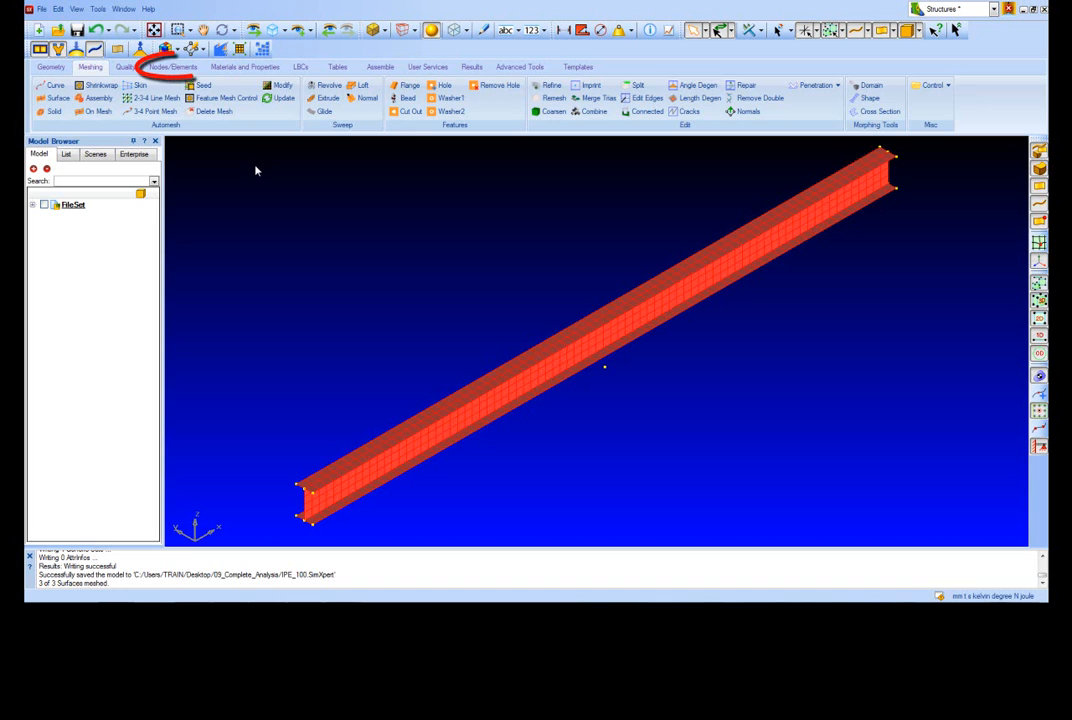
Step: Equivalence the coincident nodes of the whole model with a merging tolerance of 0.2, previewing the merge first
click(188, 70)
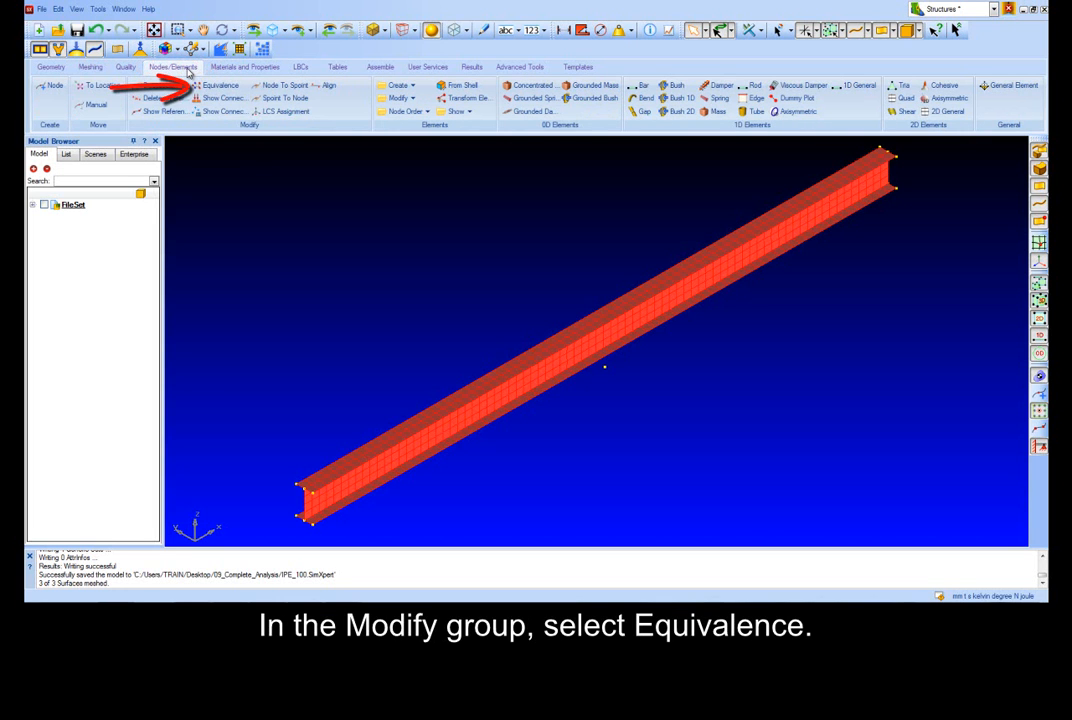
click(219, 85)
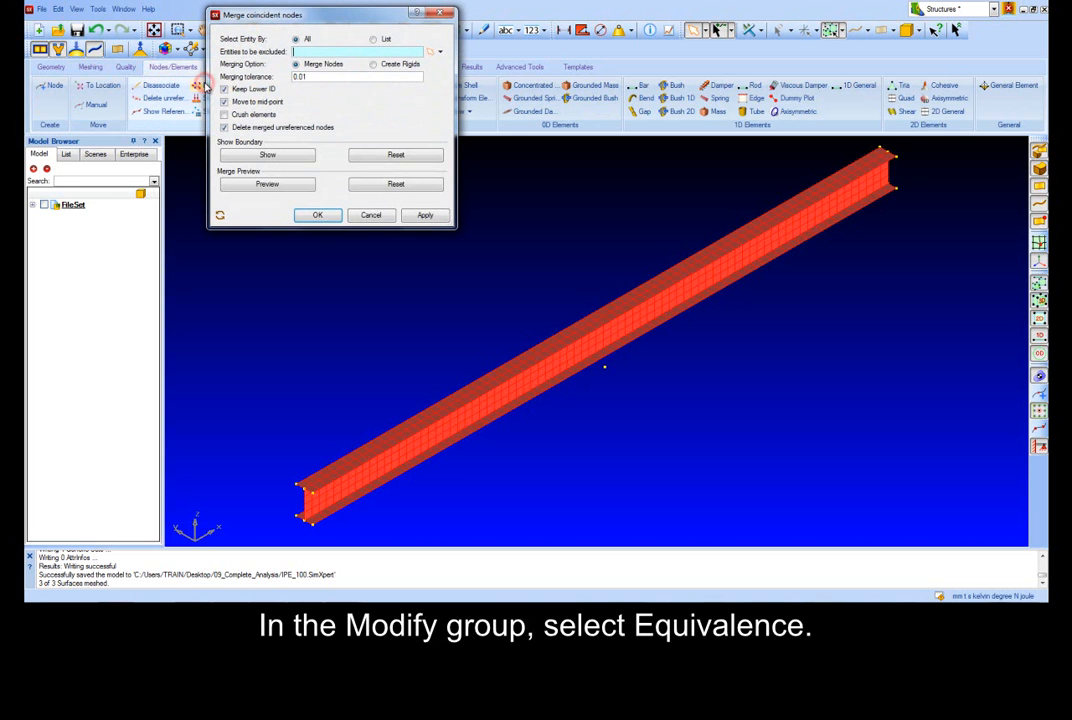
double_click(319, 76)
text(0.2)
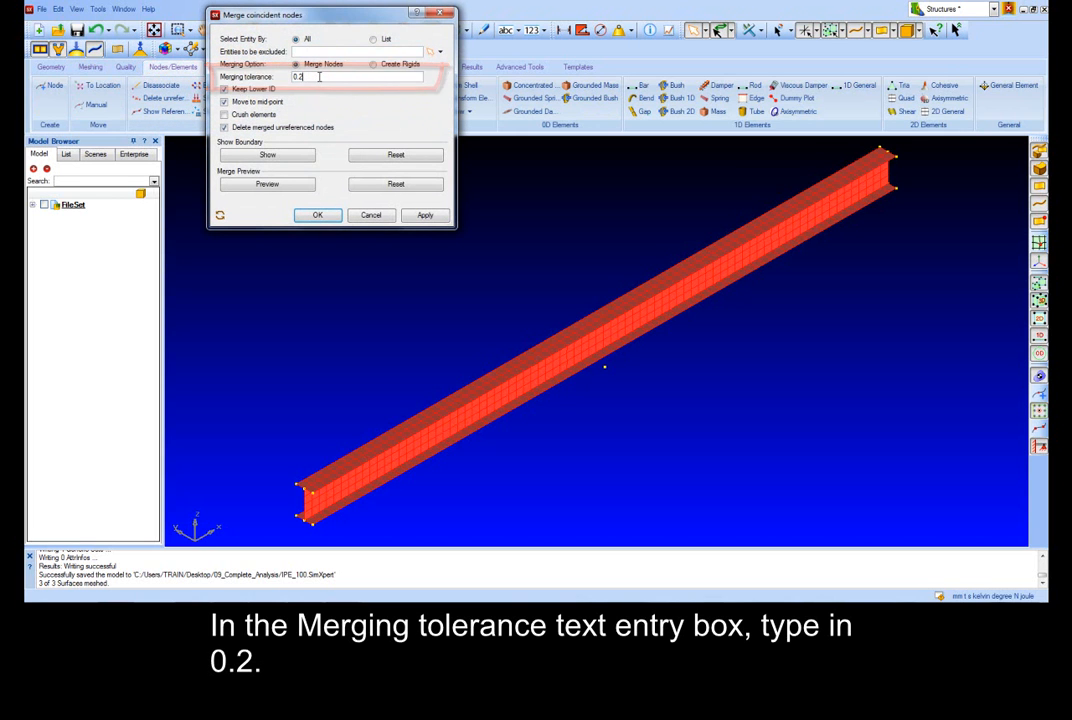
click(289, 183)
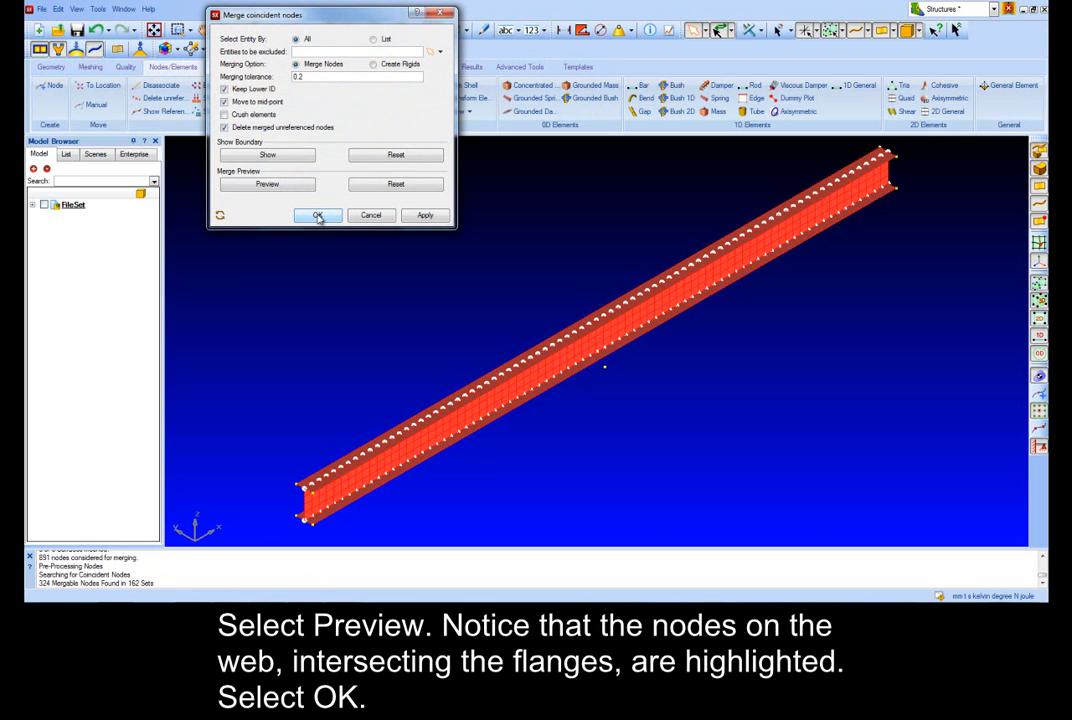
click(318, 216)
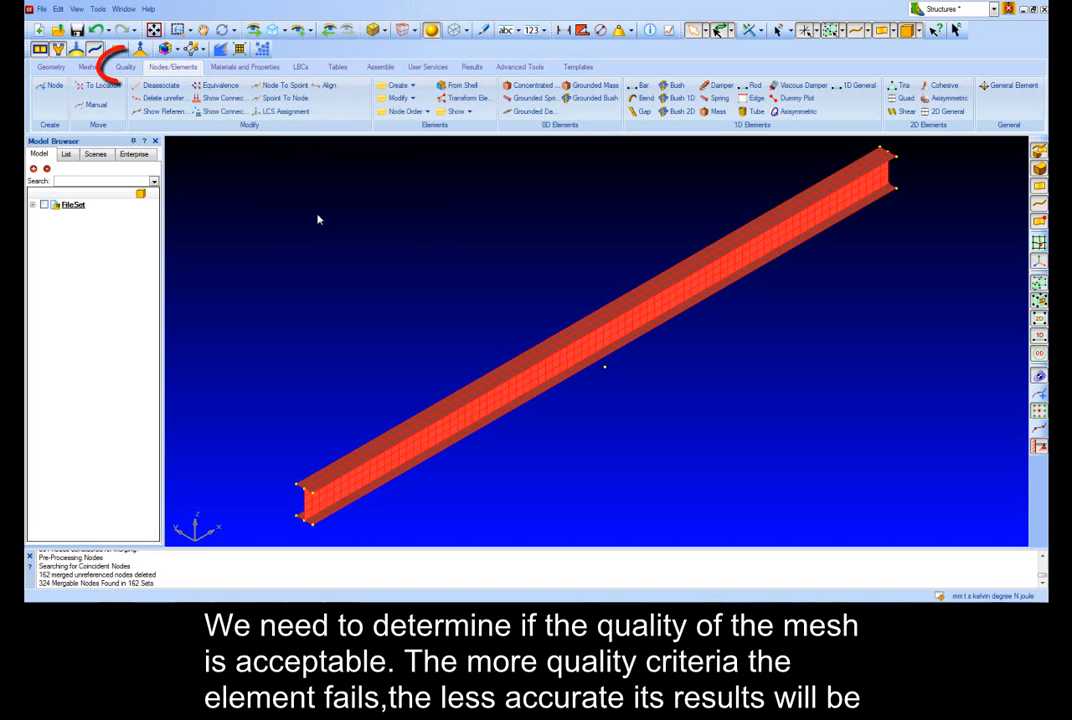
Step: Check the 2D element quality of the whole model with the selected quality criteria and review the good, poor and failing results
click(118, 67)
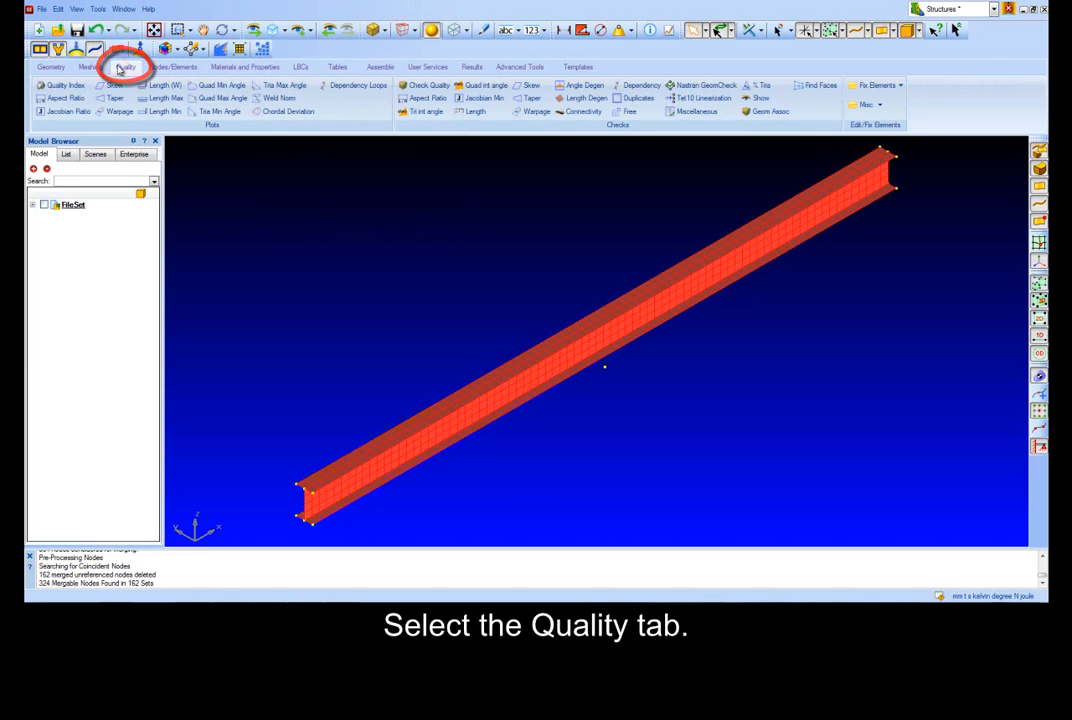
click(425, 85)
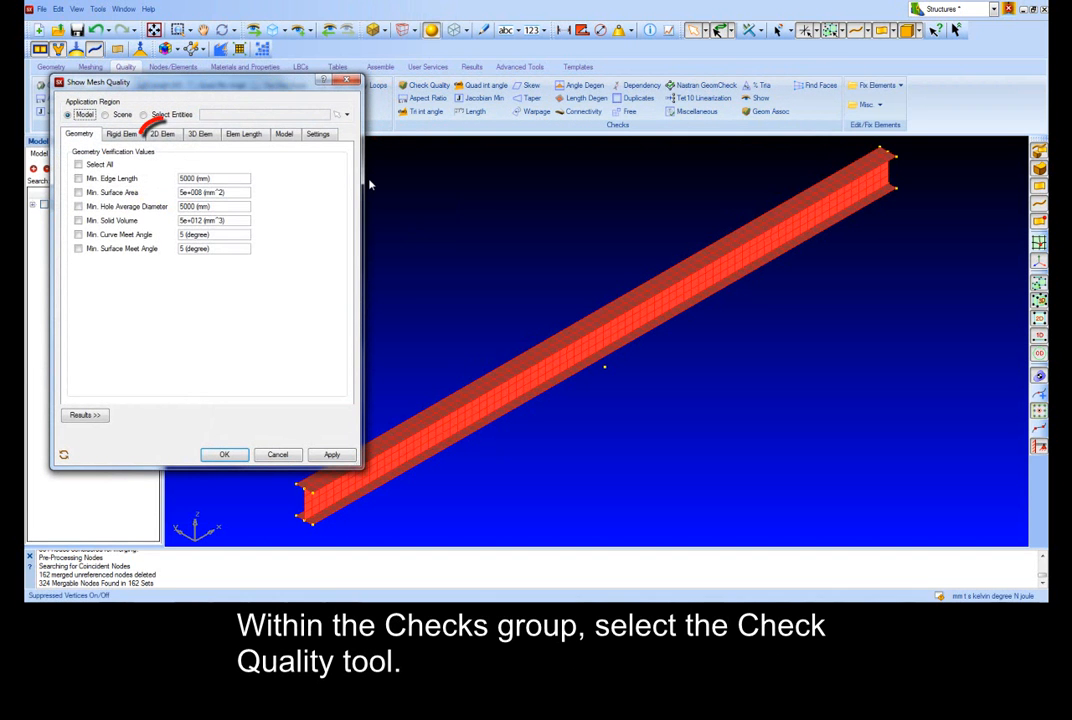
click(164, 135)
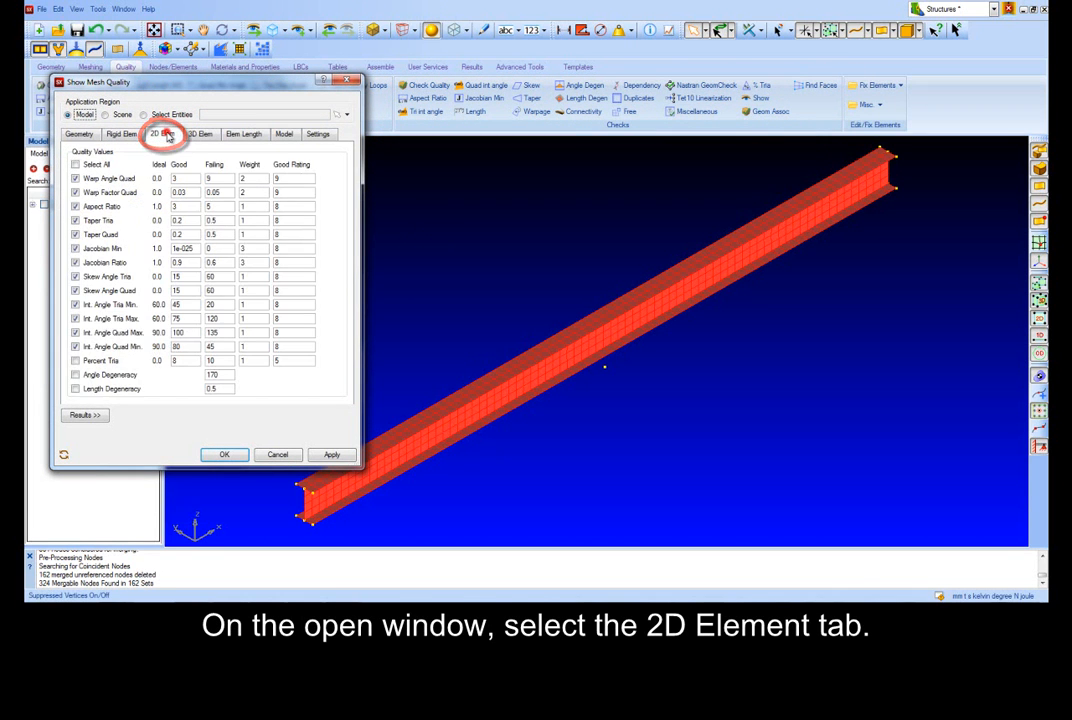
click(328, 455)
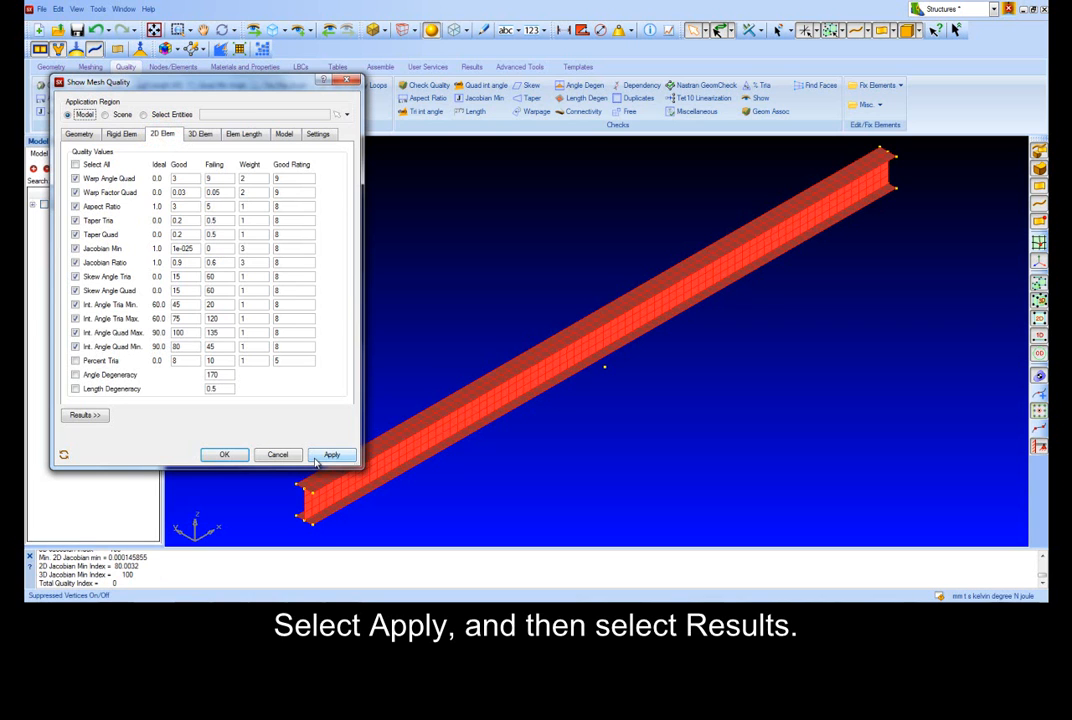
click(100, 415)
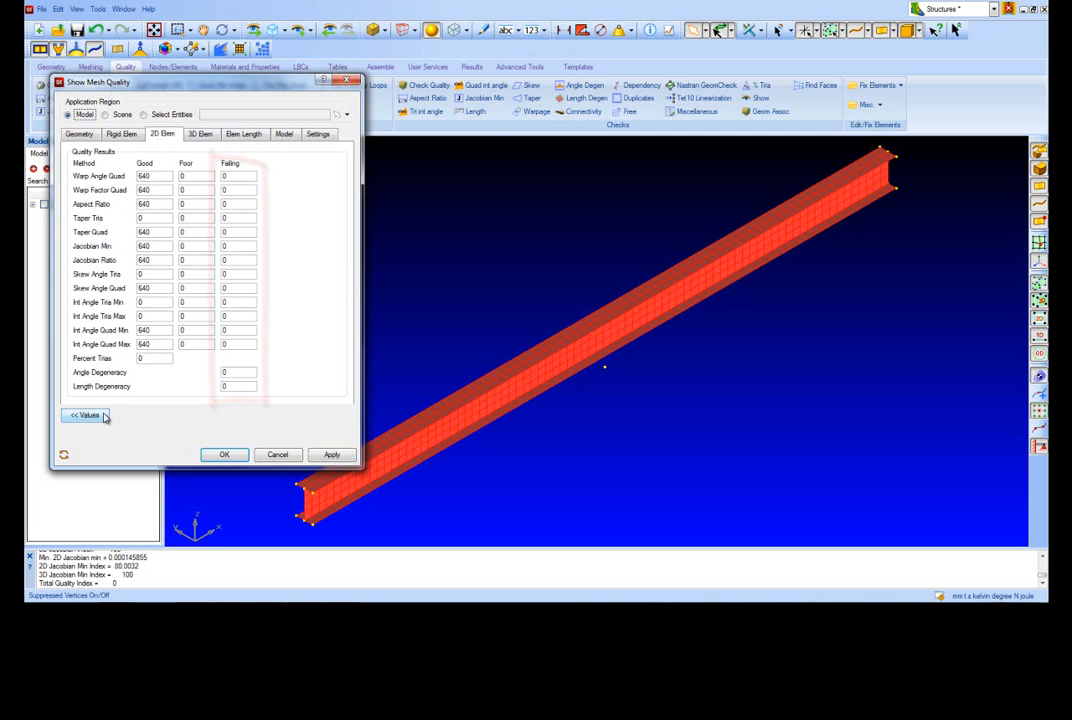
Step: View the element quality fringes on the beam, turn them off, close the quality check and save the model
click(165, 50)
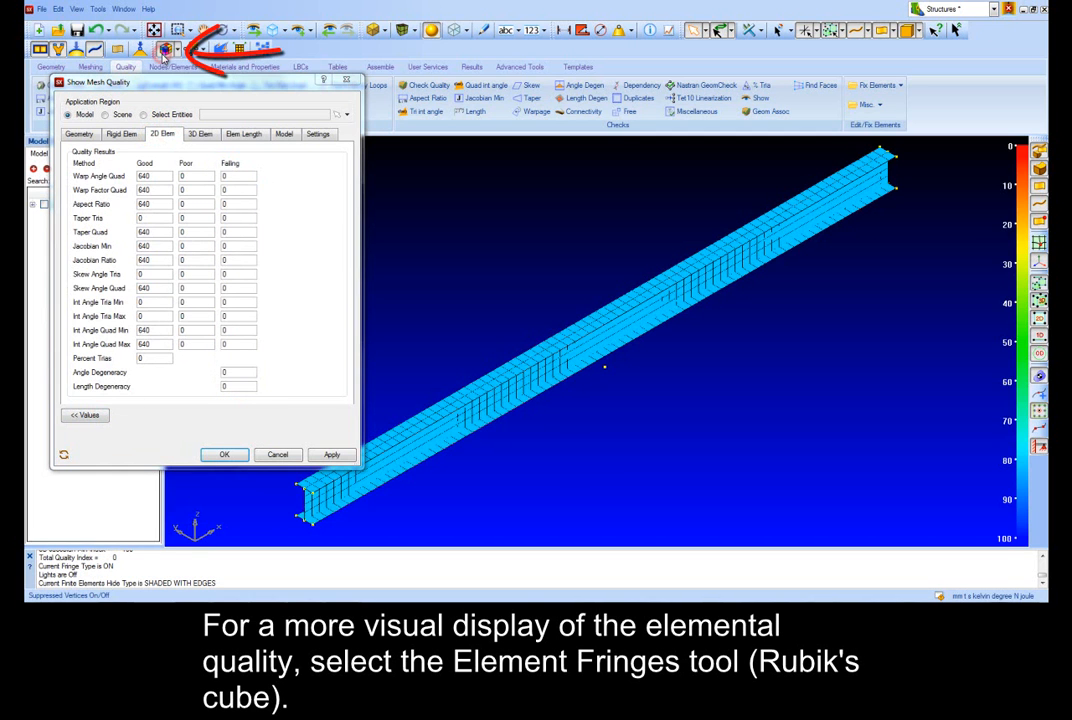
click(165, 51)
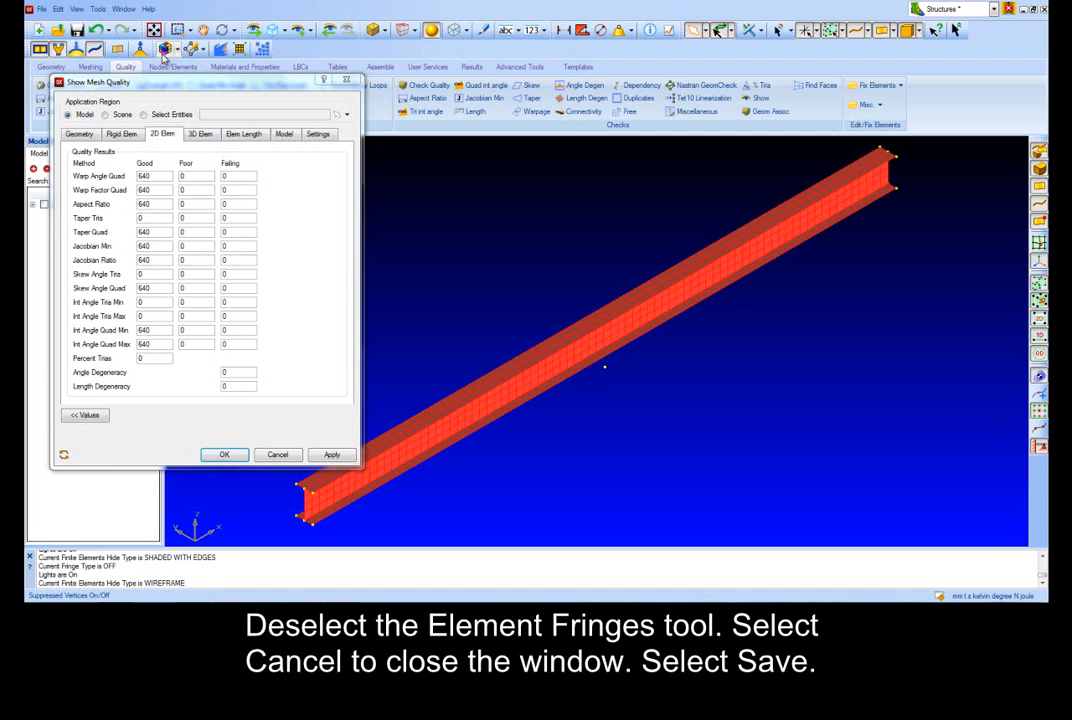
click(277, 455)
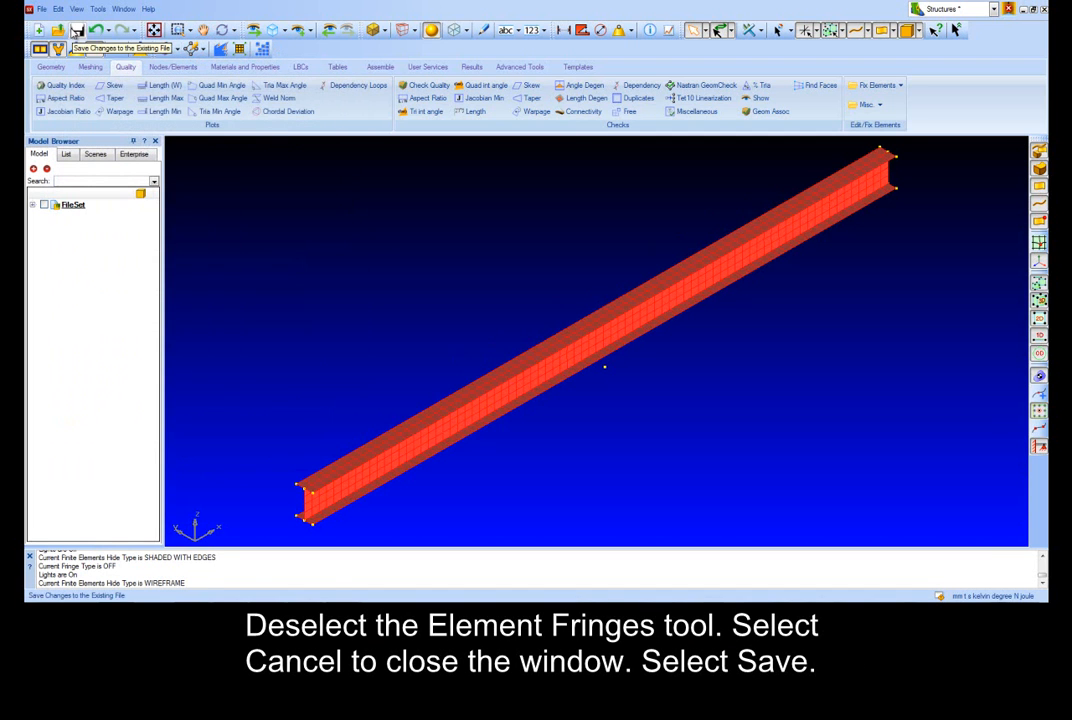
click(74, 30)
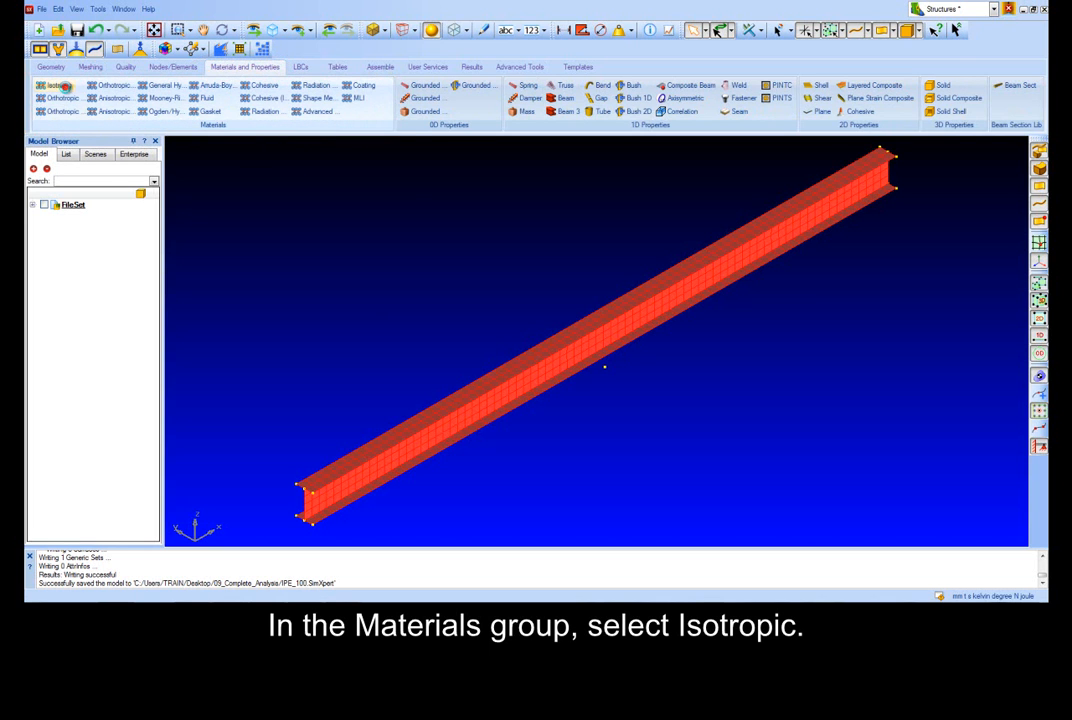
Step: Create an isotropic material named Steel with a Young's modulus of 207000 and a Poisson's ratio of 0.3
click(62, 87)
text(Steel)
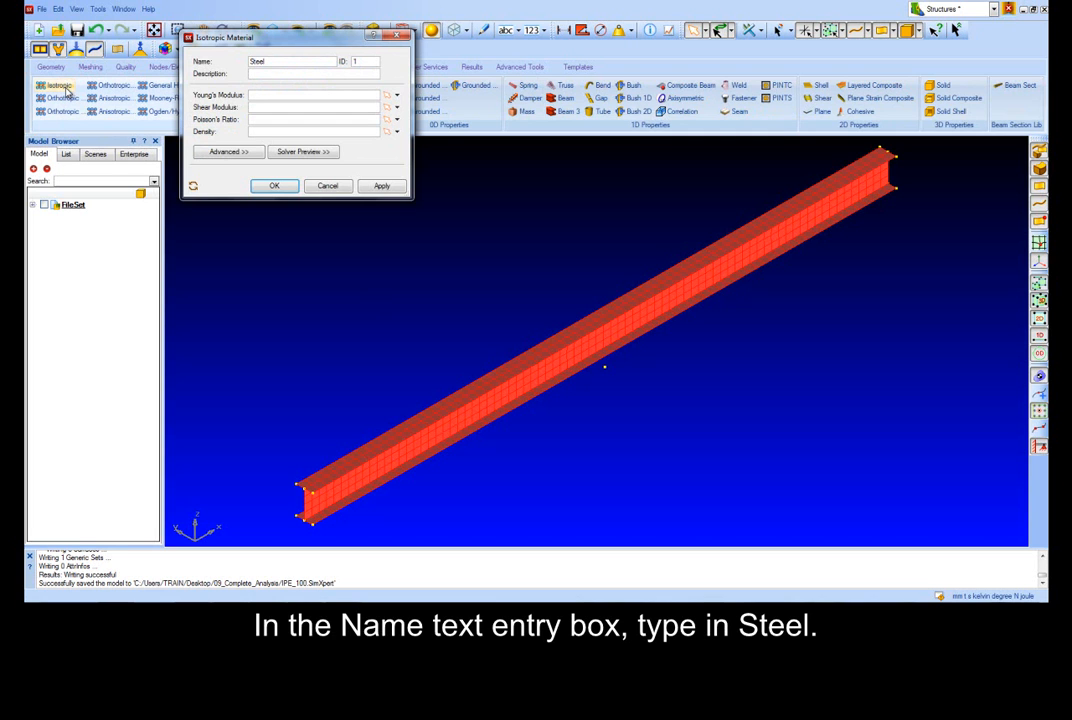
key(Tab)
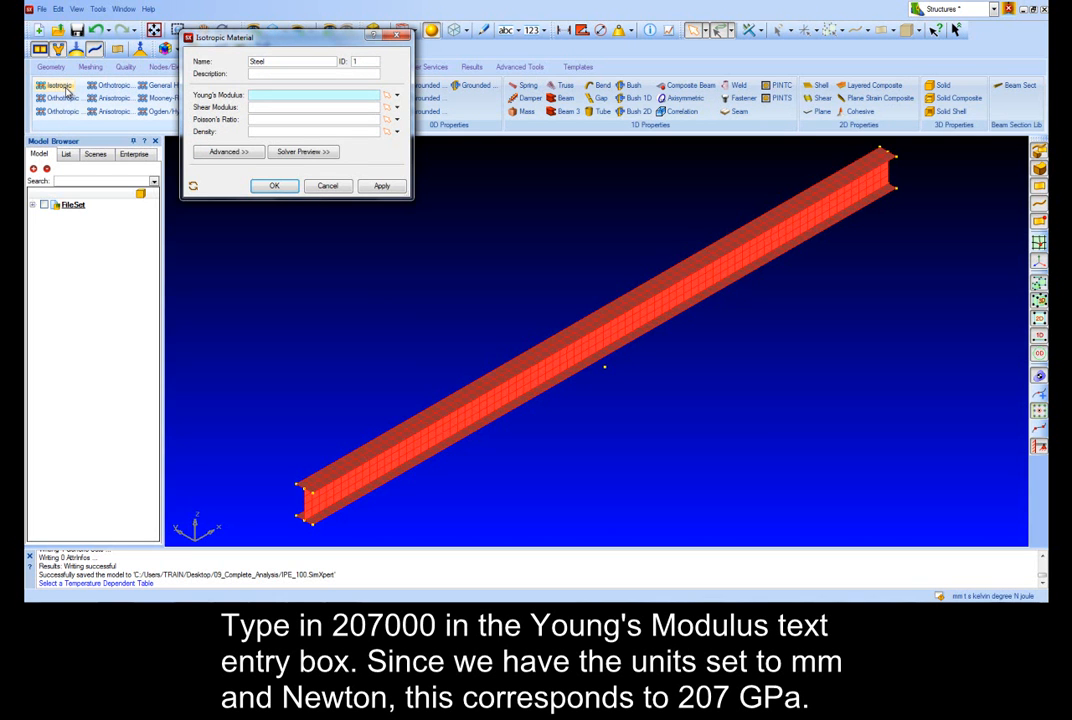
text(207000)
key(Tab)
key(Tab)
text(0.3)
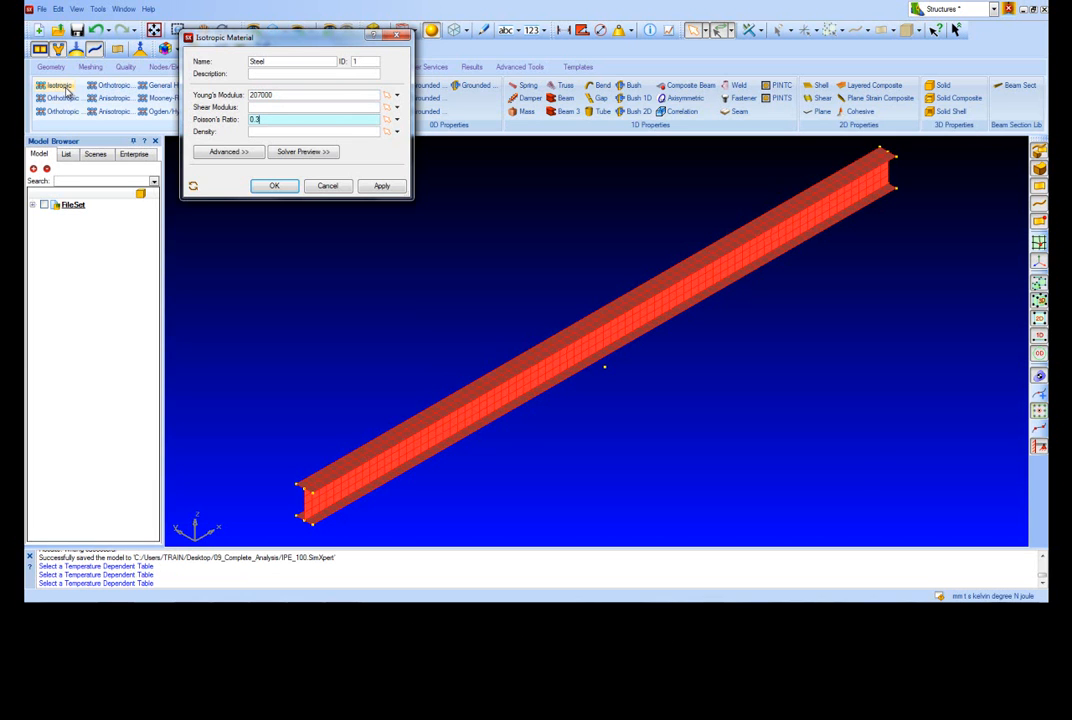
key(Return)
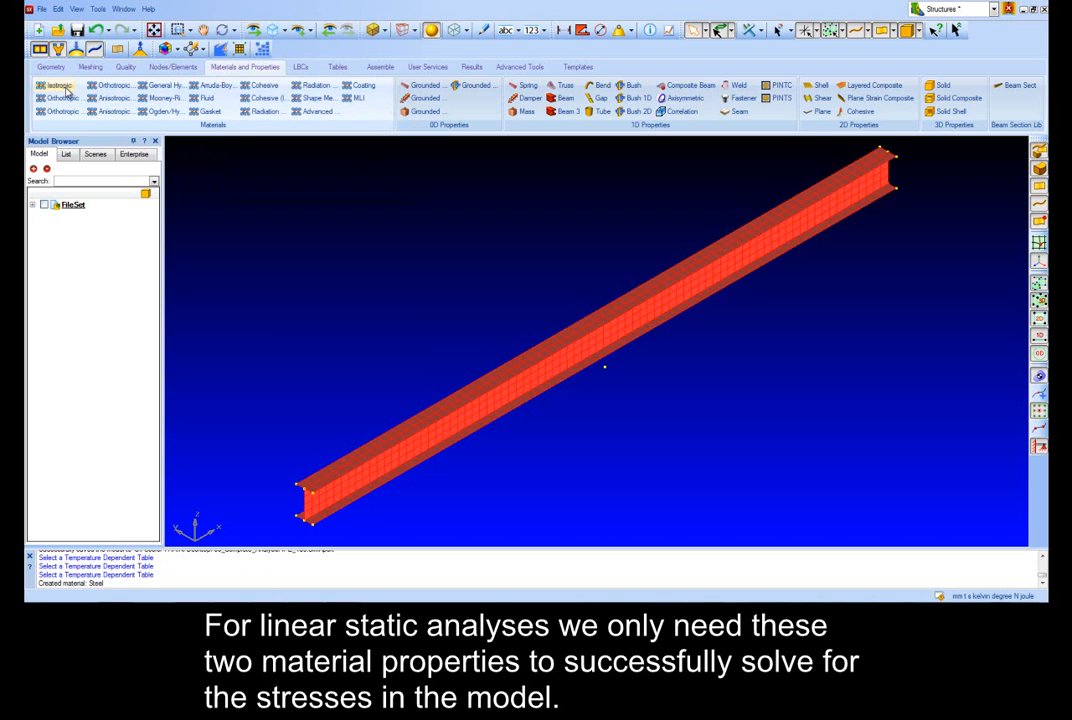
Step: Start a shell property named Flange and assign it to the upper and lower flange surfaces
click(810, 88)
double_click(280, 53)
text(Flange)
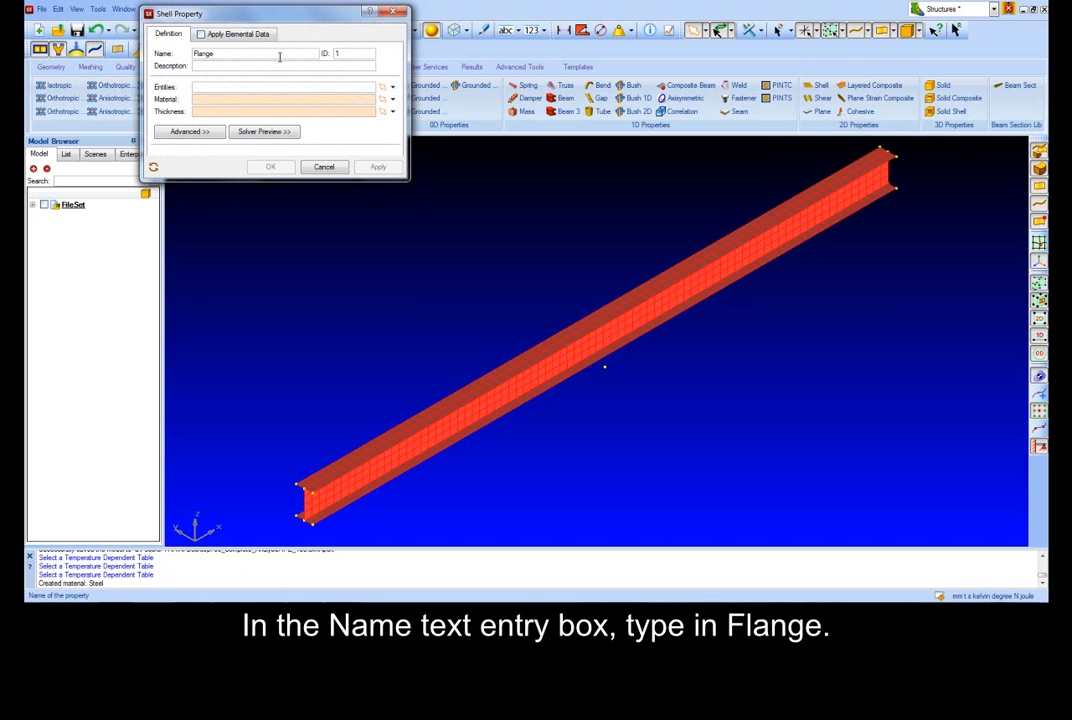
key(Return)
click(274, 86)
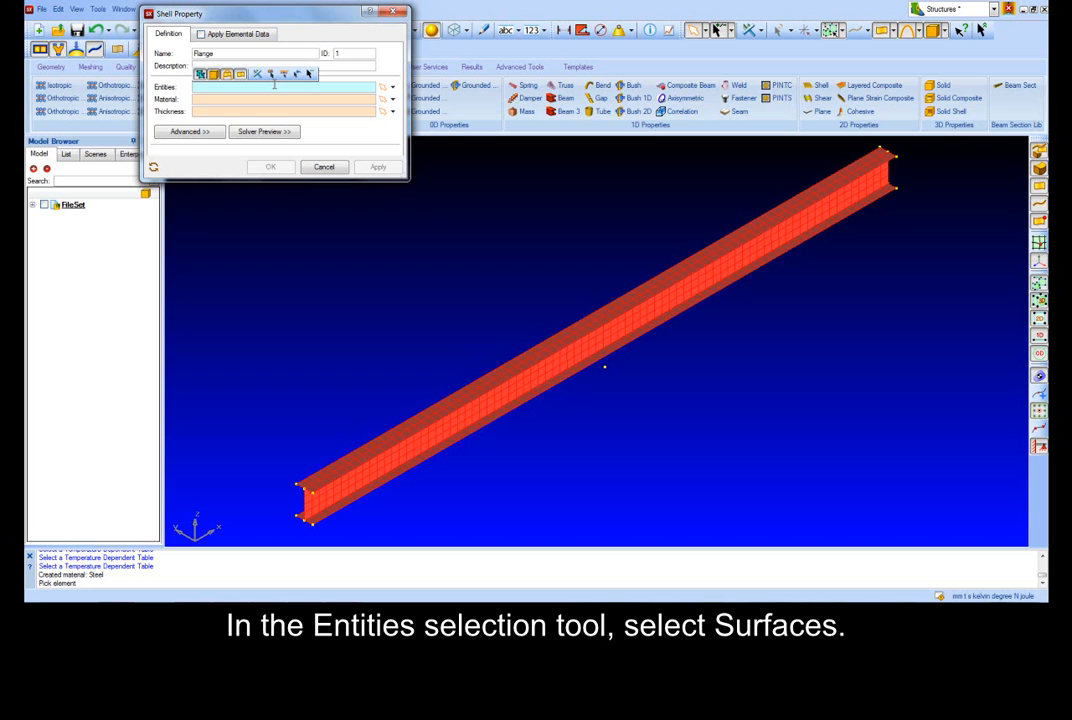
click(213, 74)
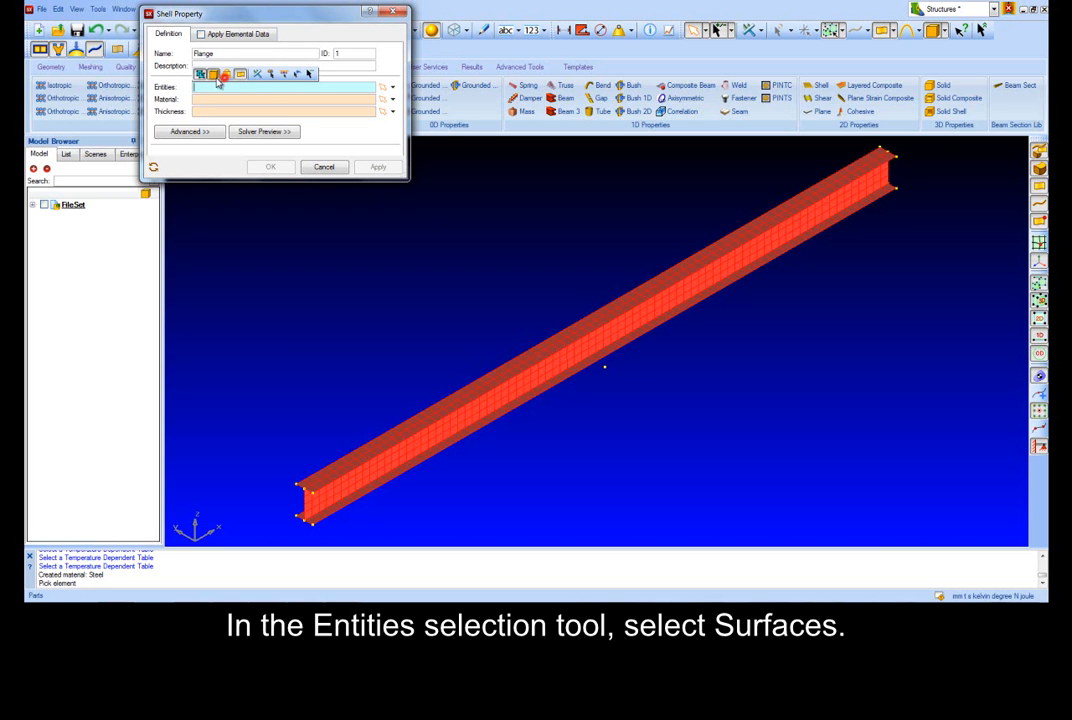
click(629, 318)
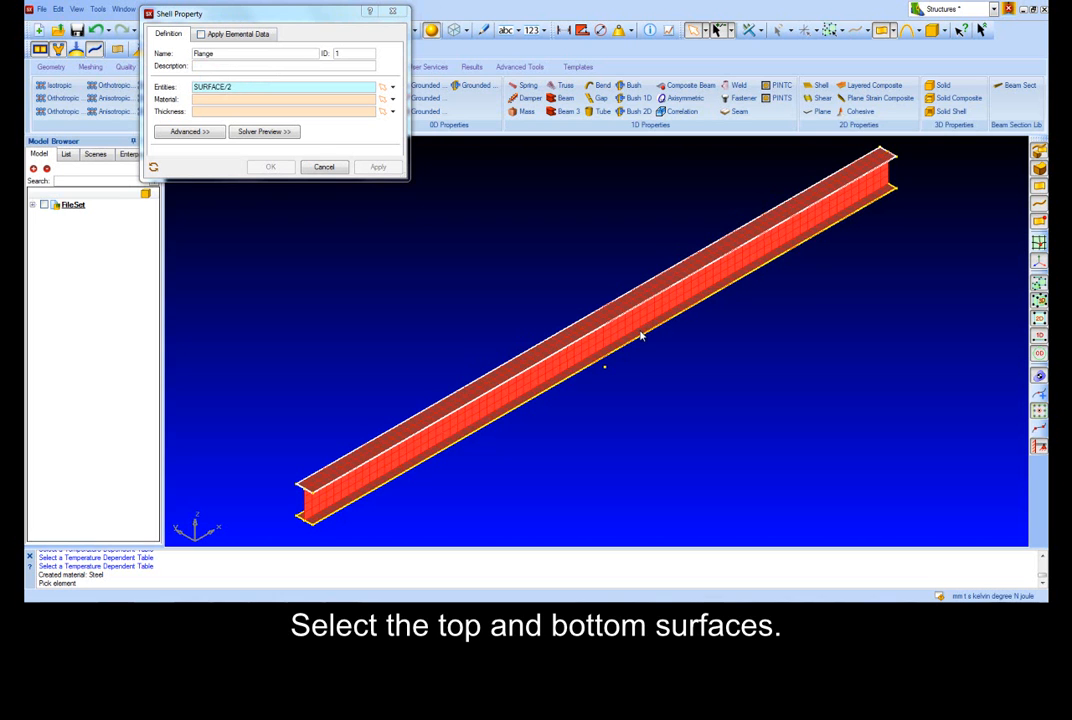
click(641, 336)
Step: Give the Flange shell property the Steel material and a thickness of 5.7, and create it
click(392, 99)
click(391, 165)
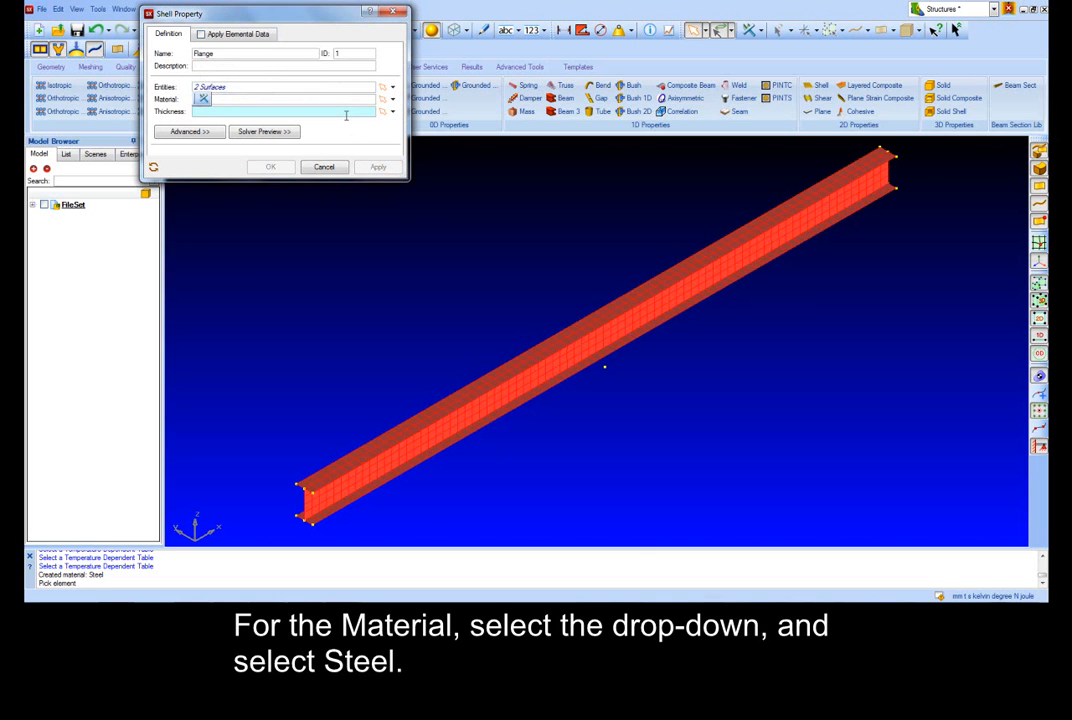
text(5.7)
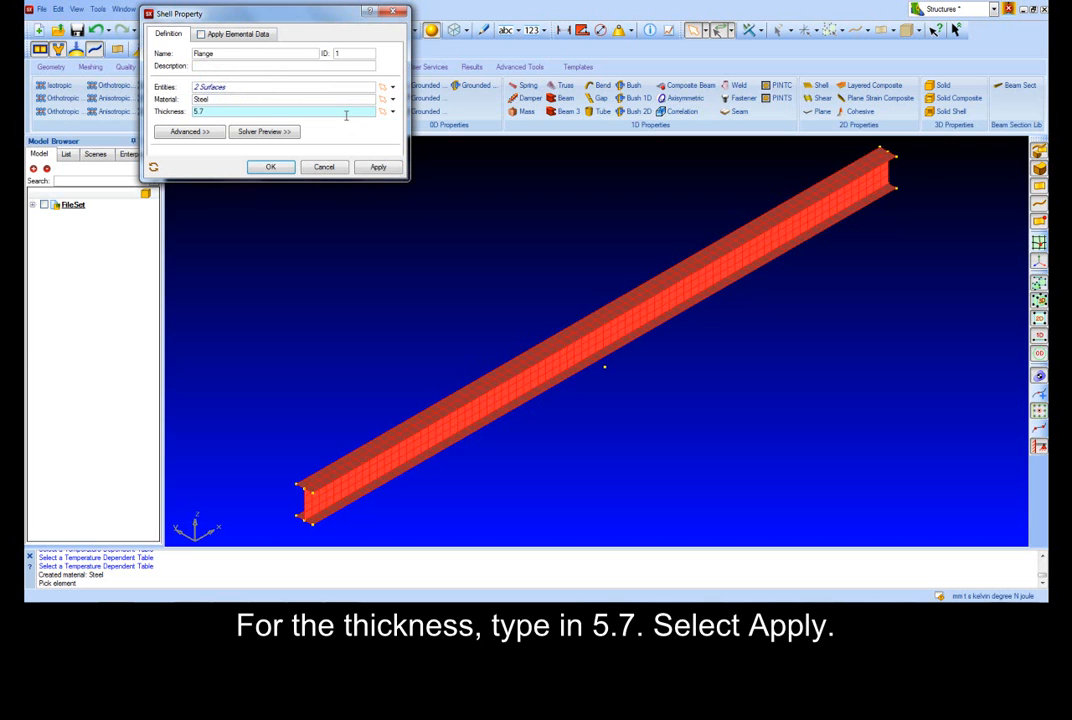
click(378, 167)
Step: Create a shell property named Web on the web surface with the Steel material and a thickness of 4.1
text(Web)
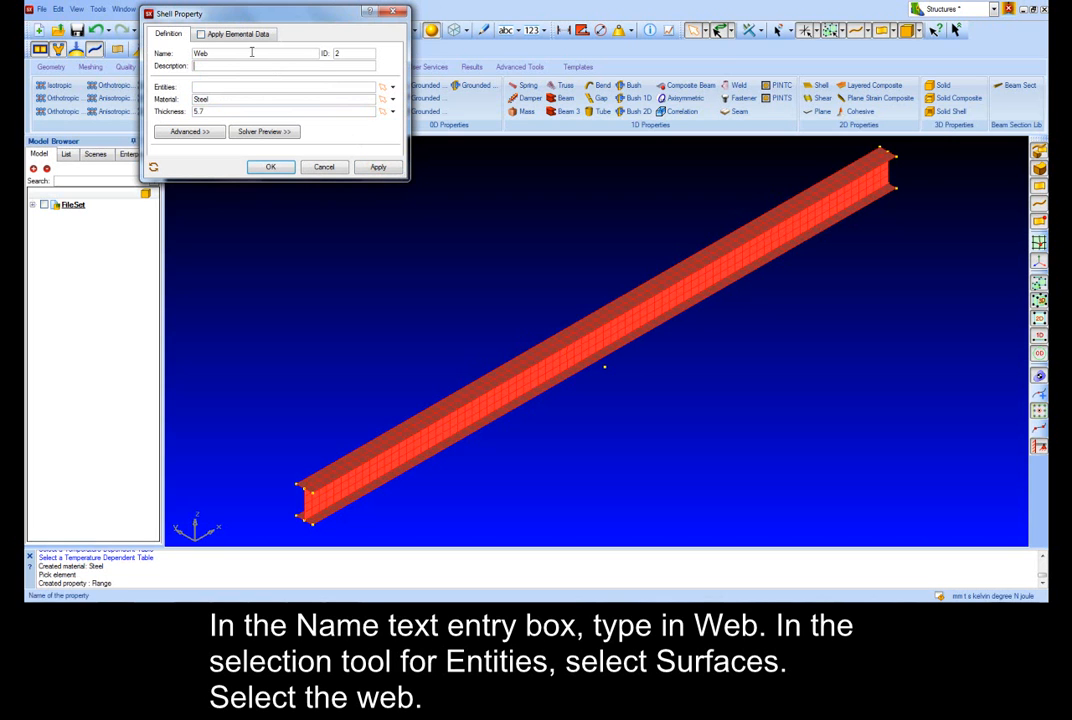
click(244, 88)
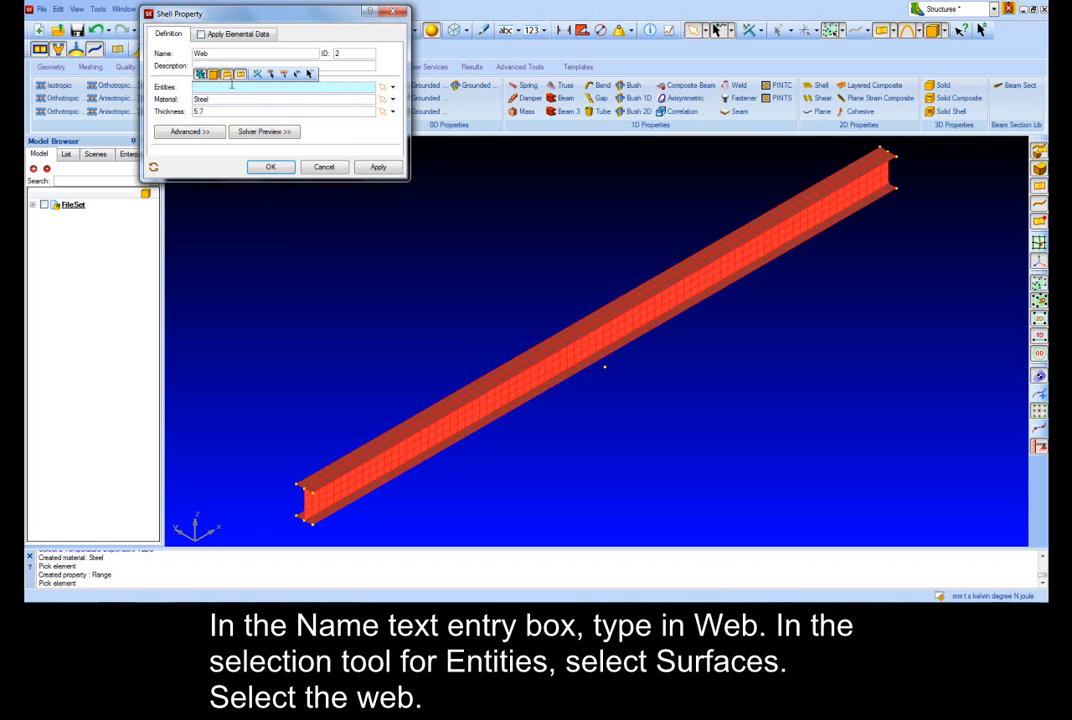
click(201, 75)
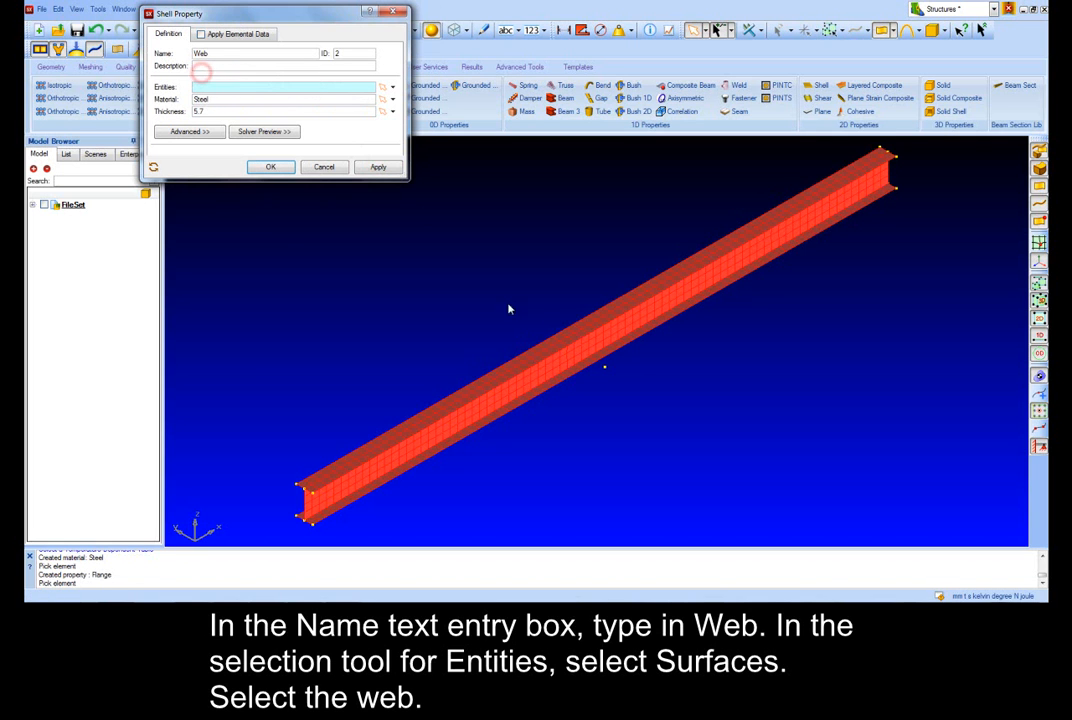
click(565, 365)
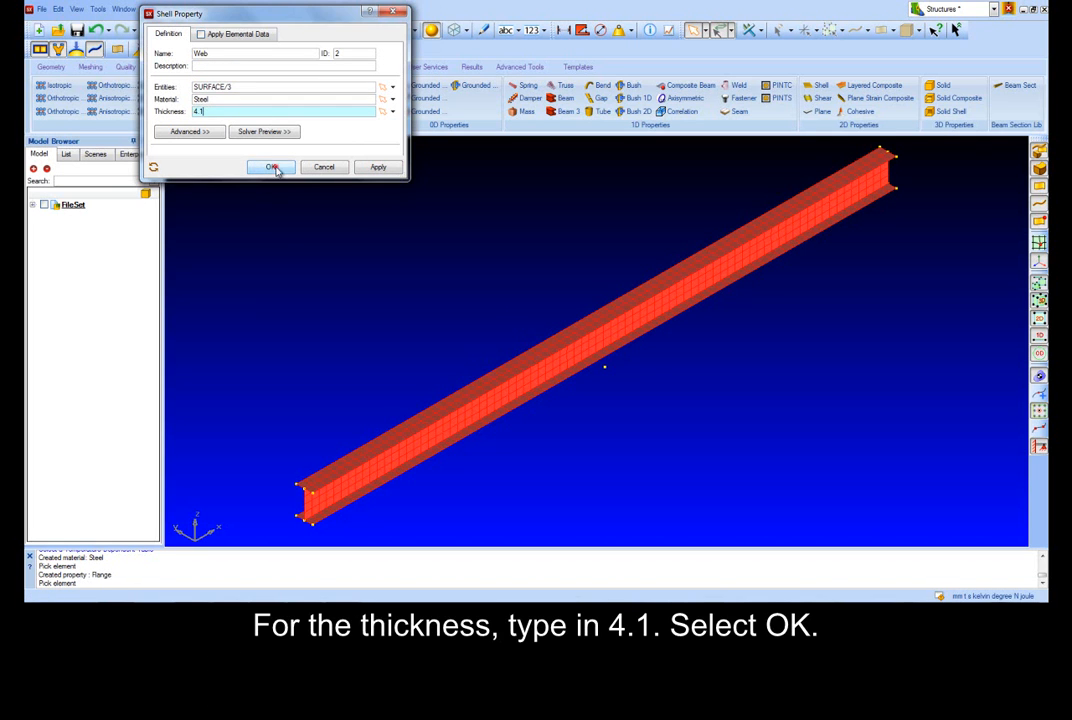
click(270, 166)
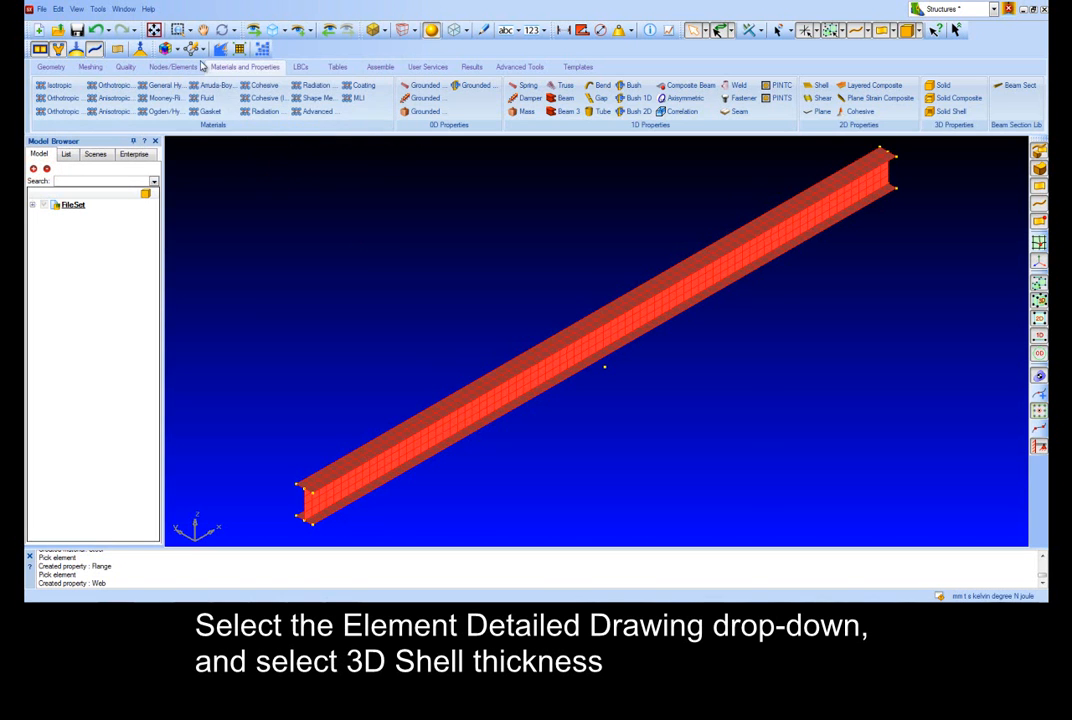
Step: Display the 3D shell thickness of the beam to verify the properties, turn the display off and save the model
click(204, 50)
click(218, 89)
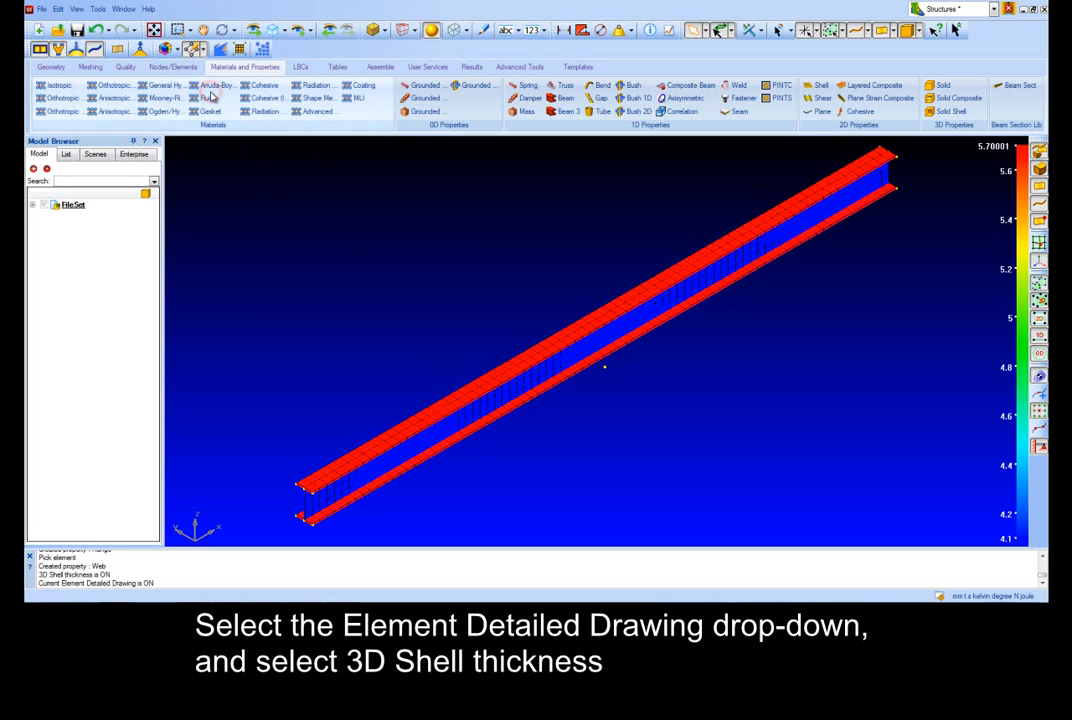
click(204, 49)
click(78, 31)
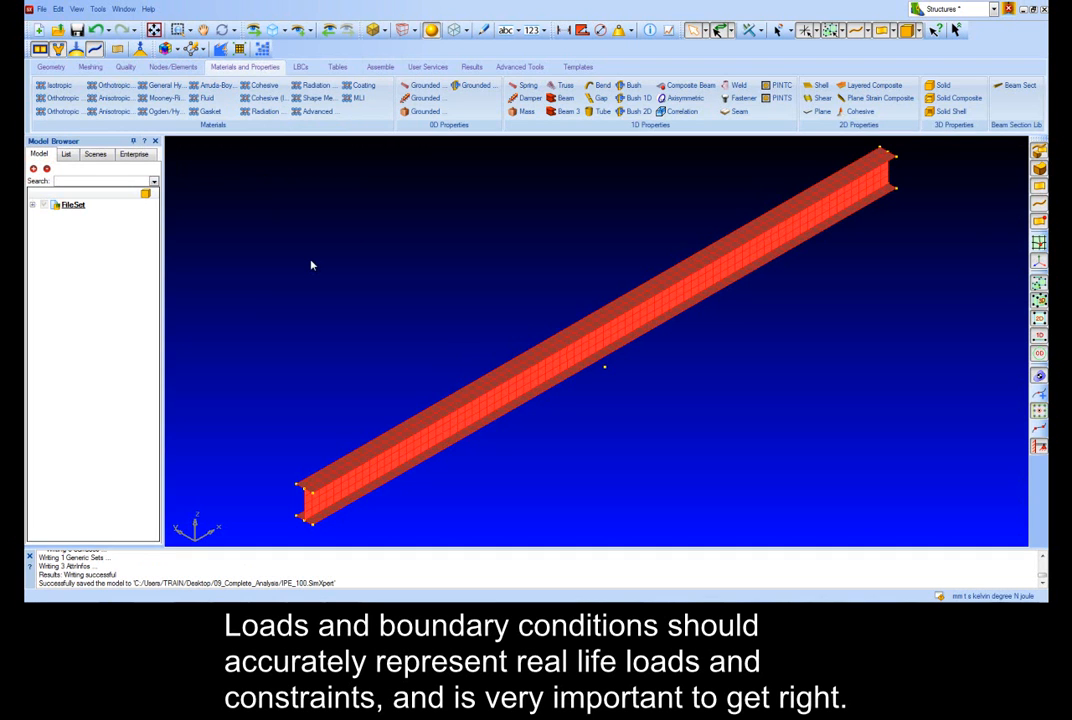
Step: Apply a fixed constraint to the three end curves of the flanges and web at the beam's negative X end
click(300, 66)
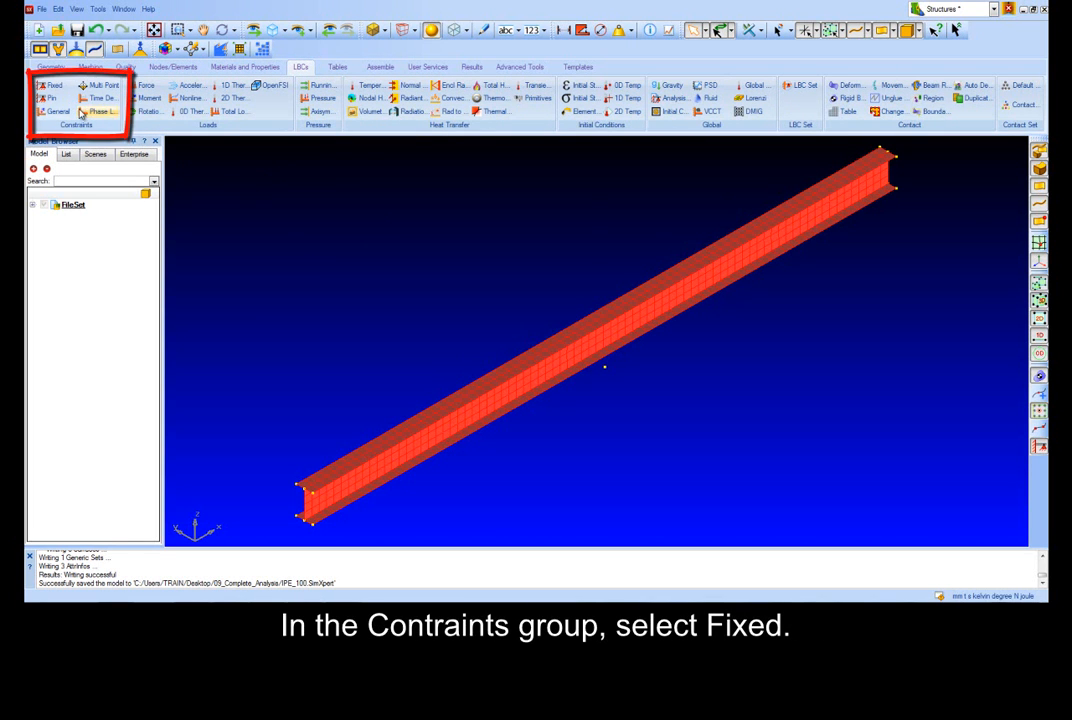
click(50, 85)
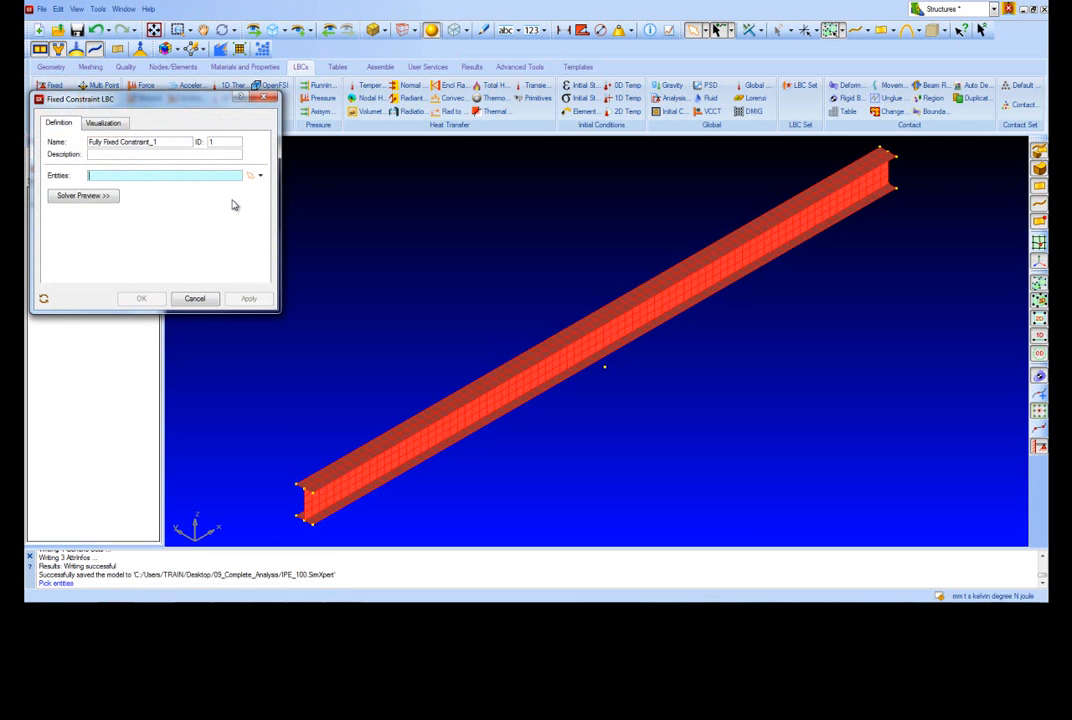
click(139, 174)
click(96, 164)
click(121, 164)
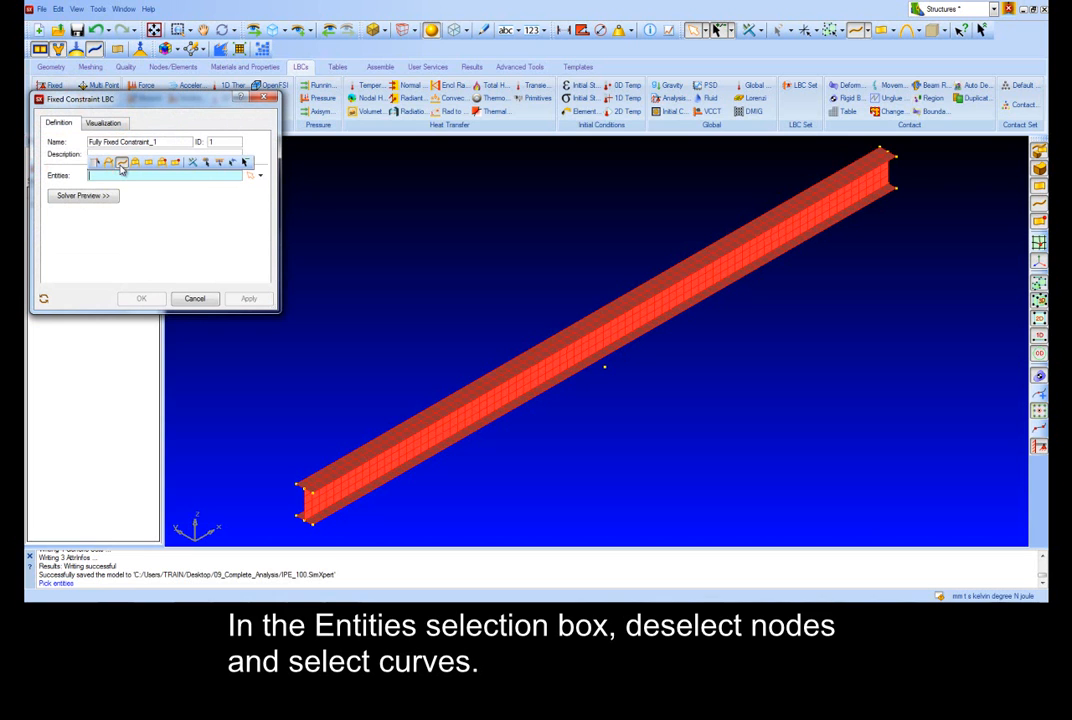
click(119, 175)
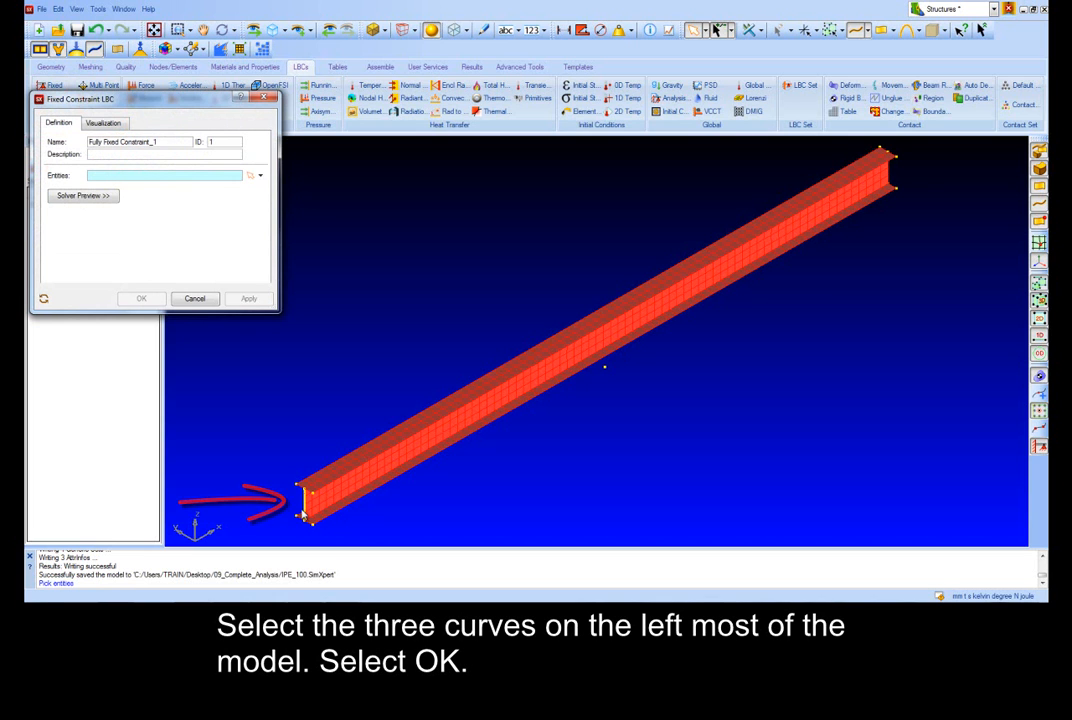
click(302, 508)
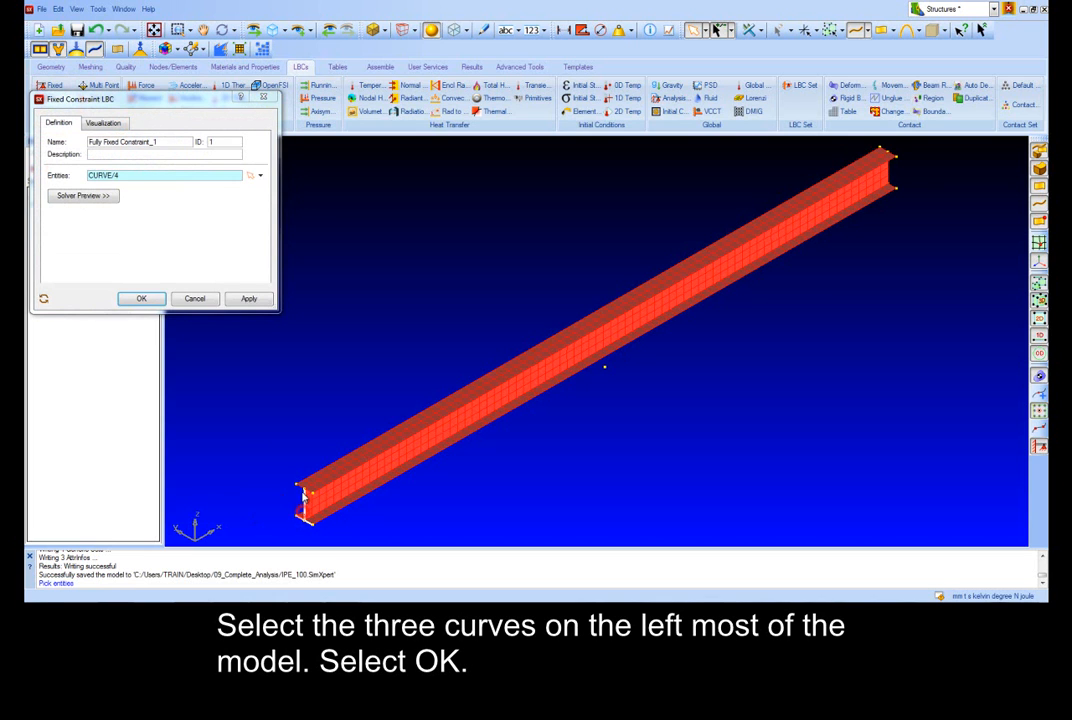
click(141, 298)
Step: Apply a pin constraint with Tx released to the three bottom-flange nodes in line with the reference point
click(284, 31)
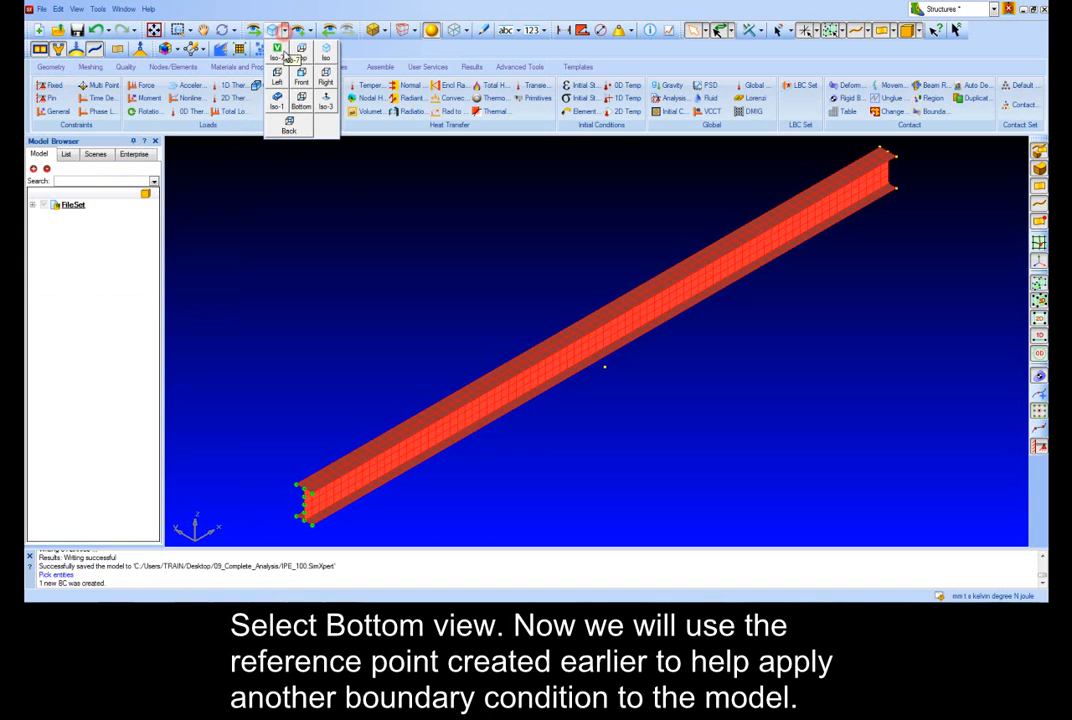
click(301, 99)
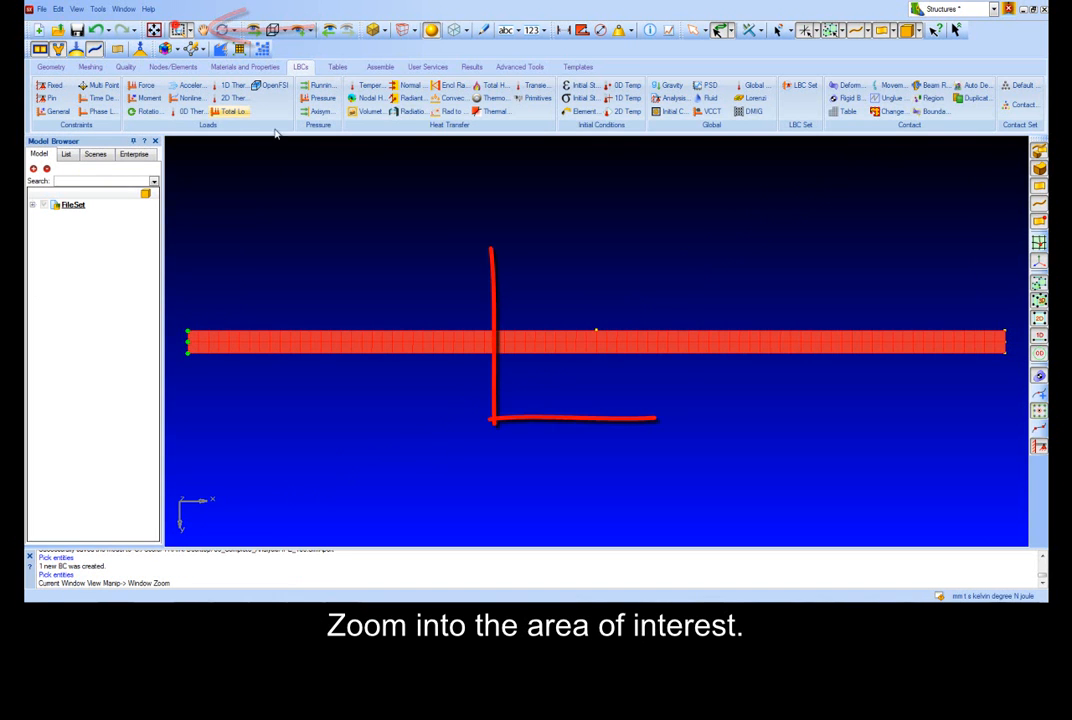
drag(560, 292, 637, 386)
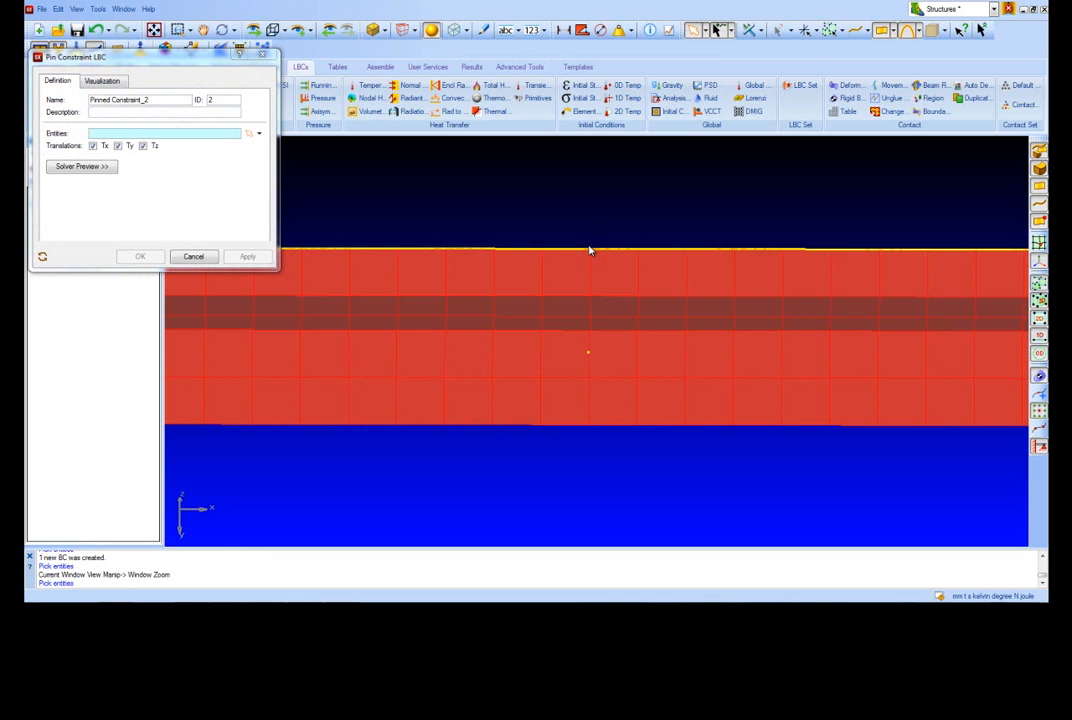
click(150, 133)
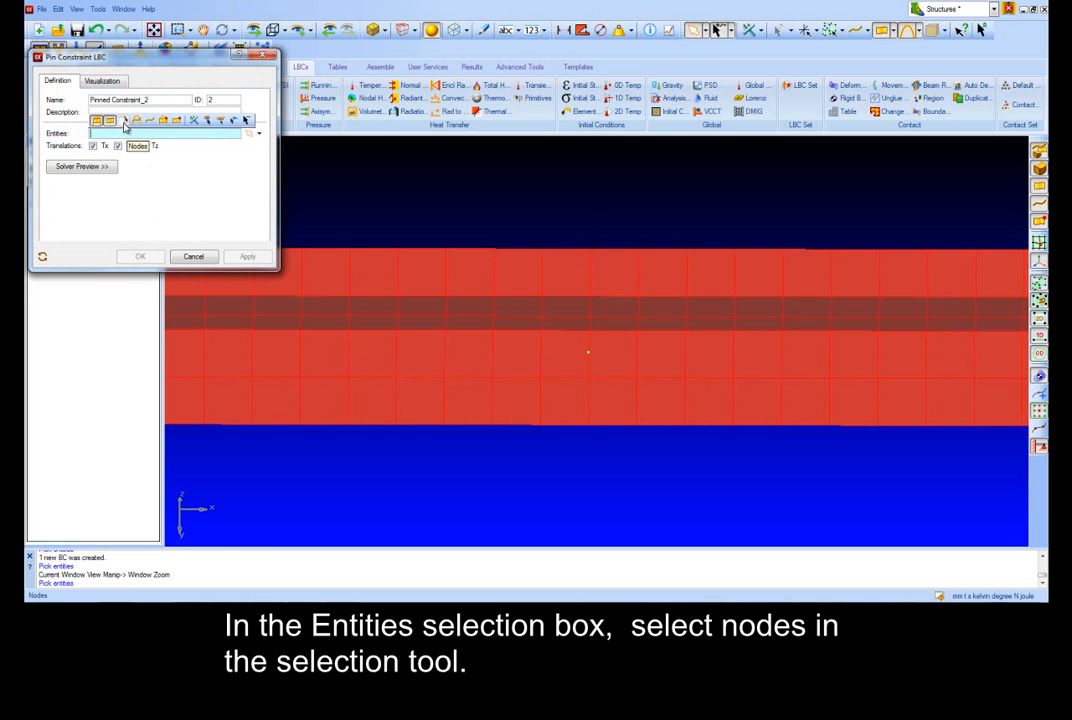
click(122, 120)
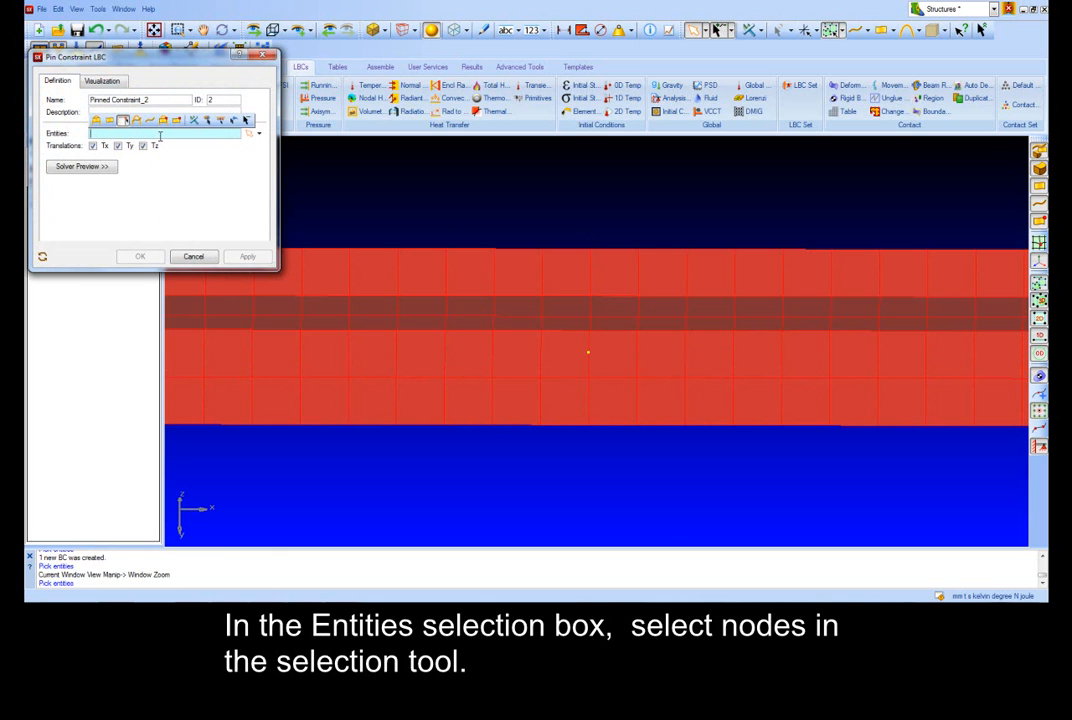
click(589, 331)
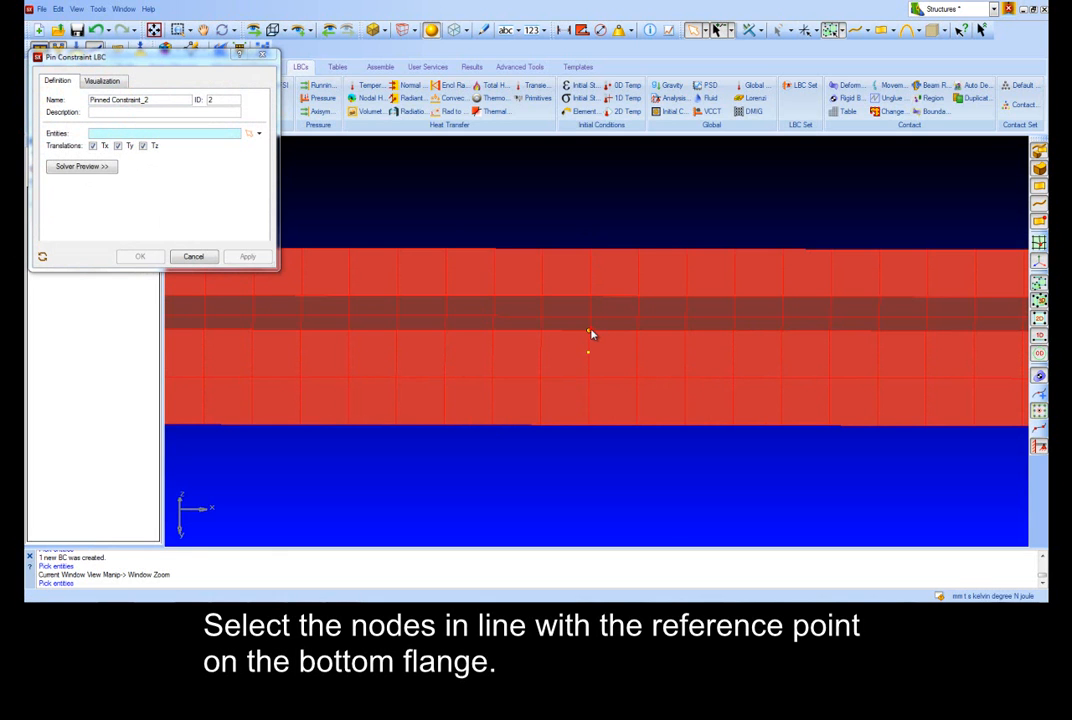
click(588, 380)
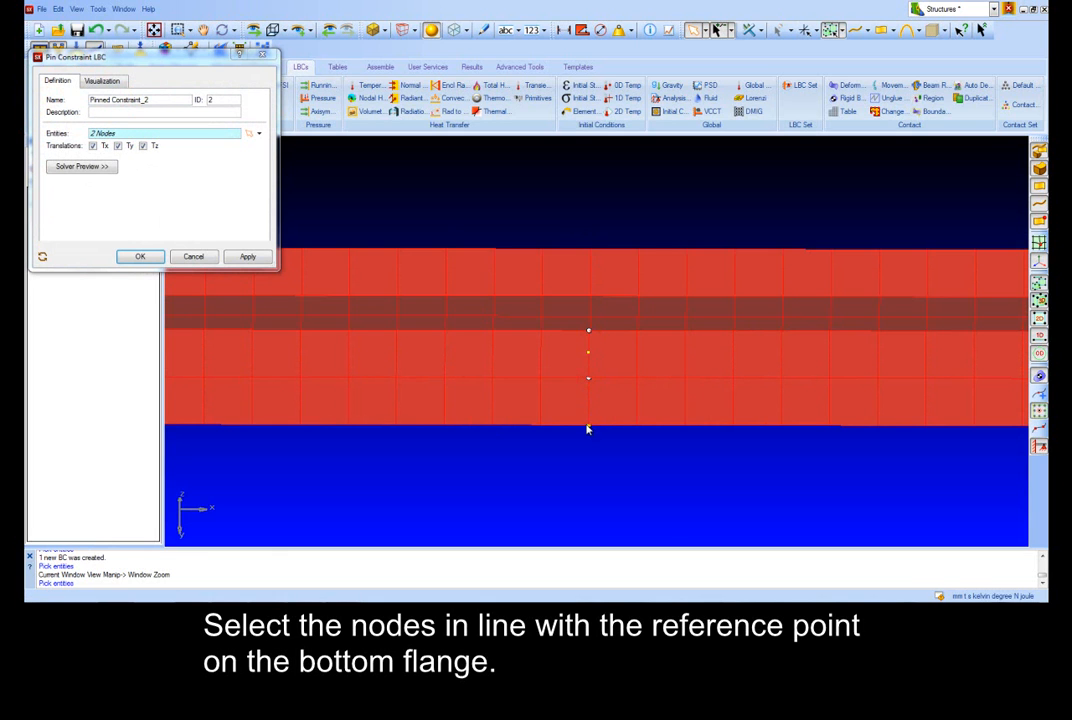
click(93, 146)
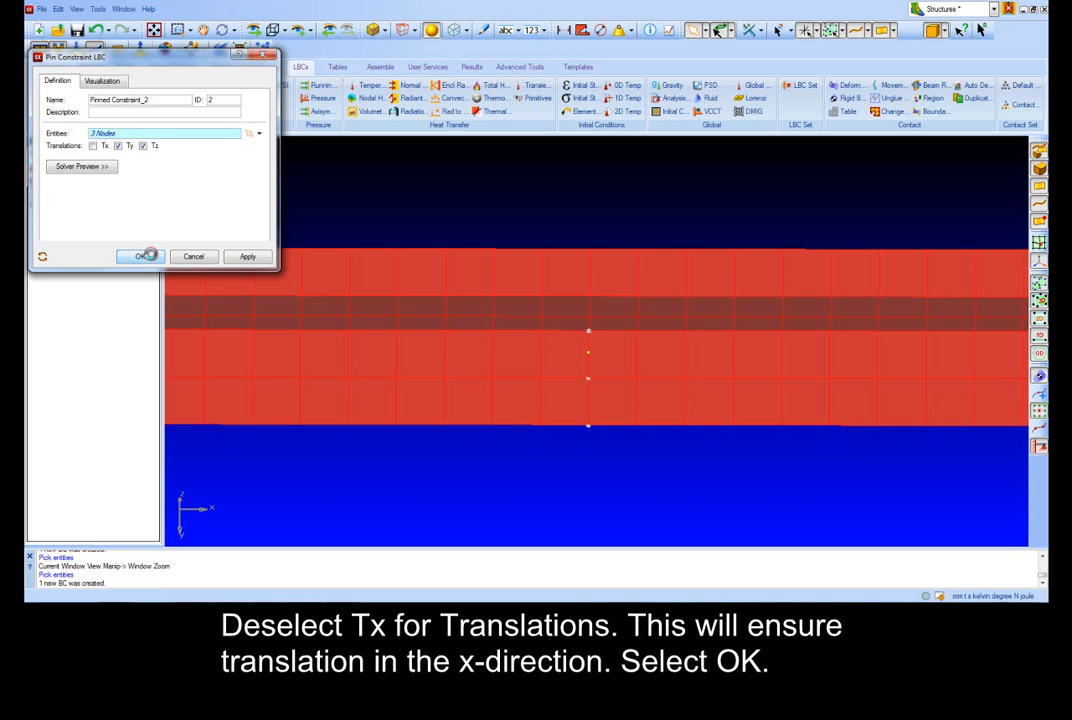
click(140, 256)
Step: Start a total load and assign it to the curve along the top of the web
click(323, 51)
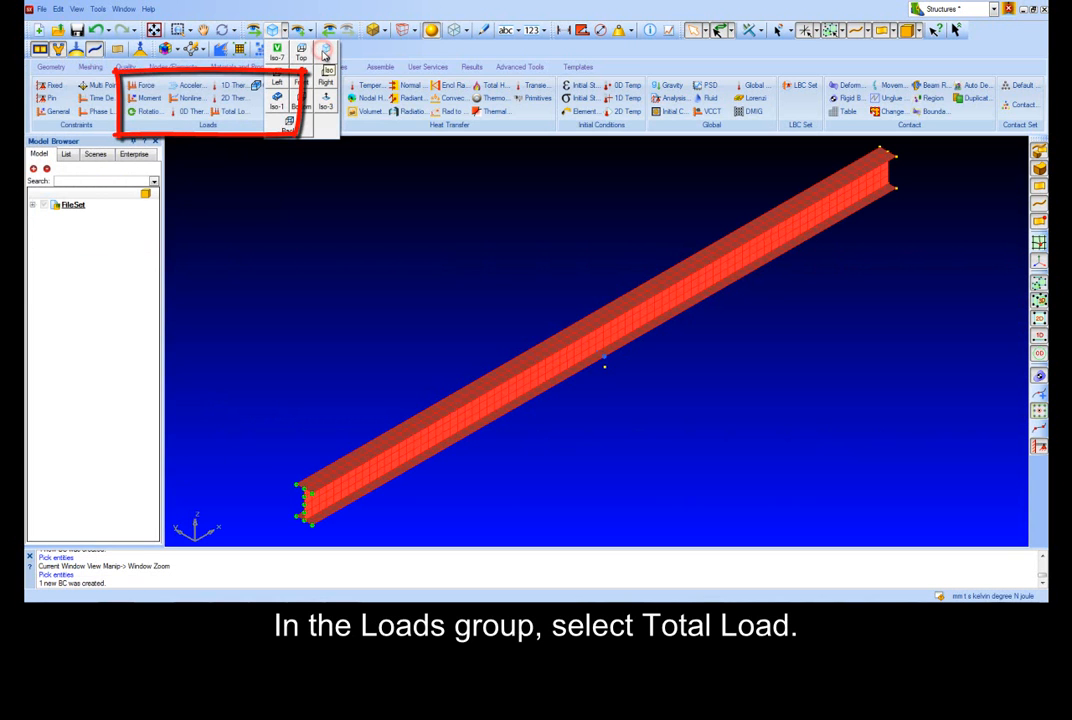
click(238, 111)
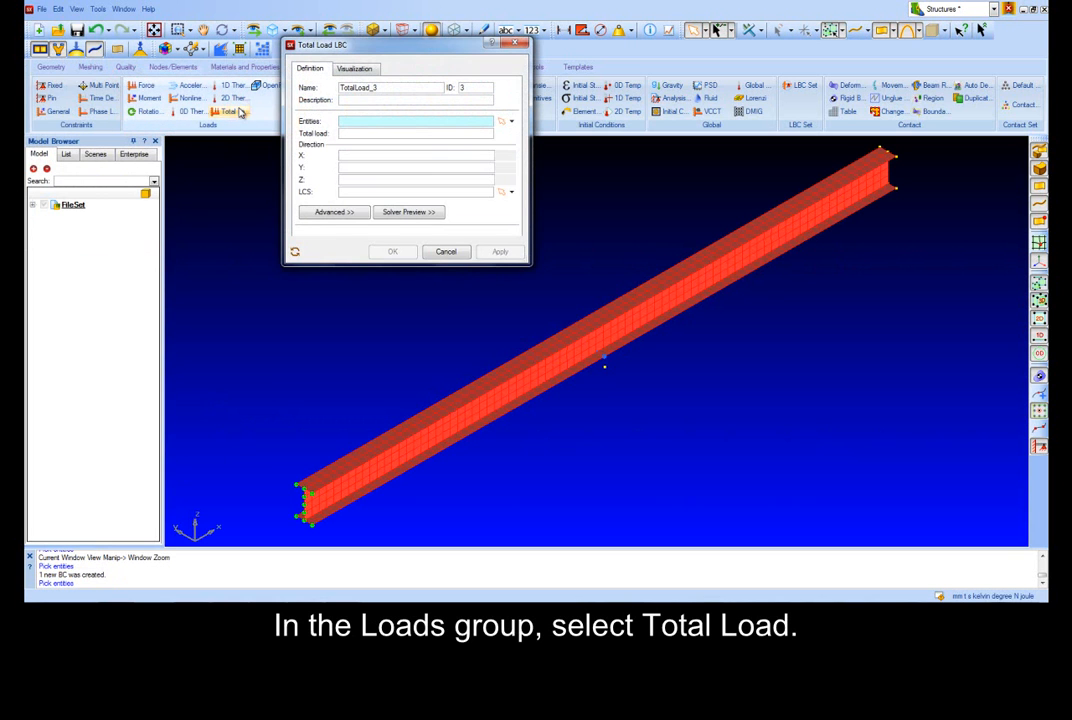
click(366, 119)
click(426, 110)
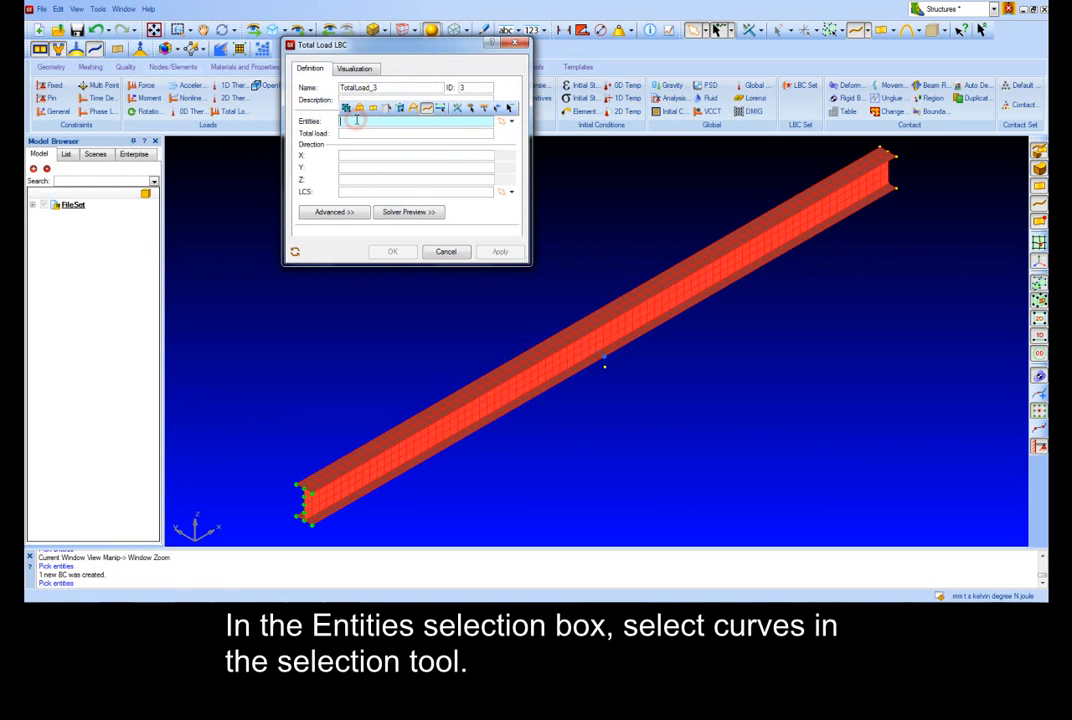
click(539, 357)
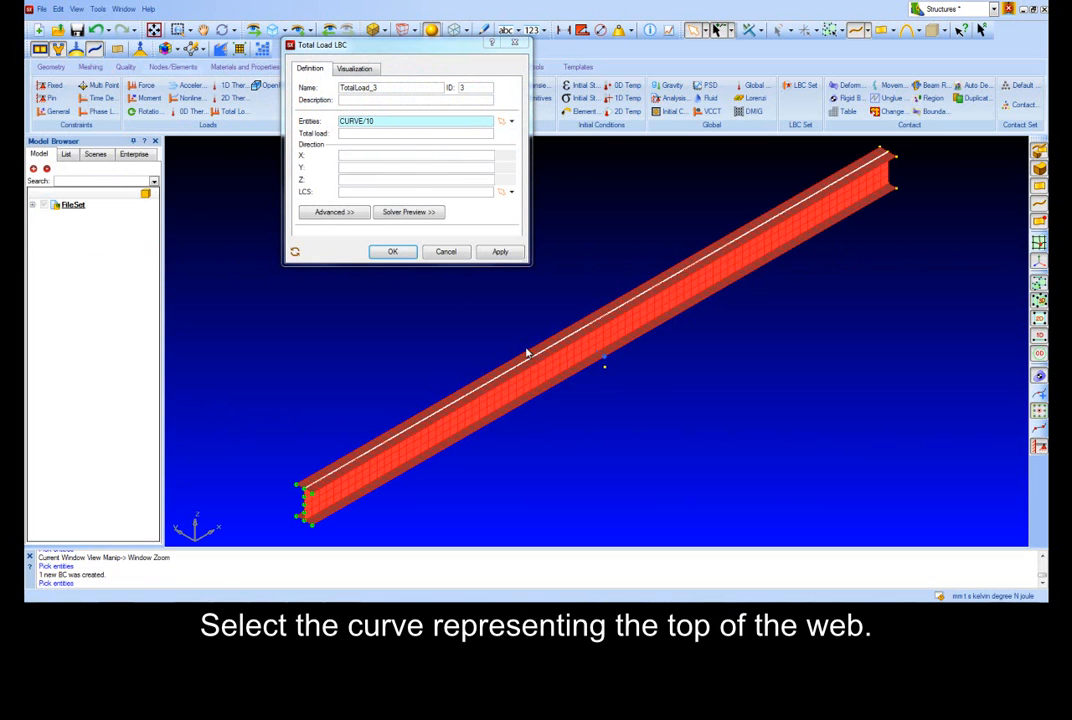
Step: Set the total load to 3000 with a Z direction of -1, and create it
click(377, 134)
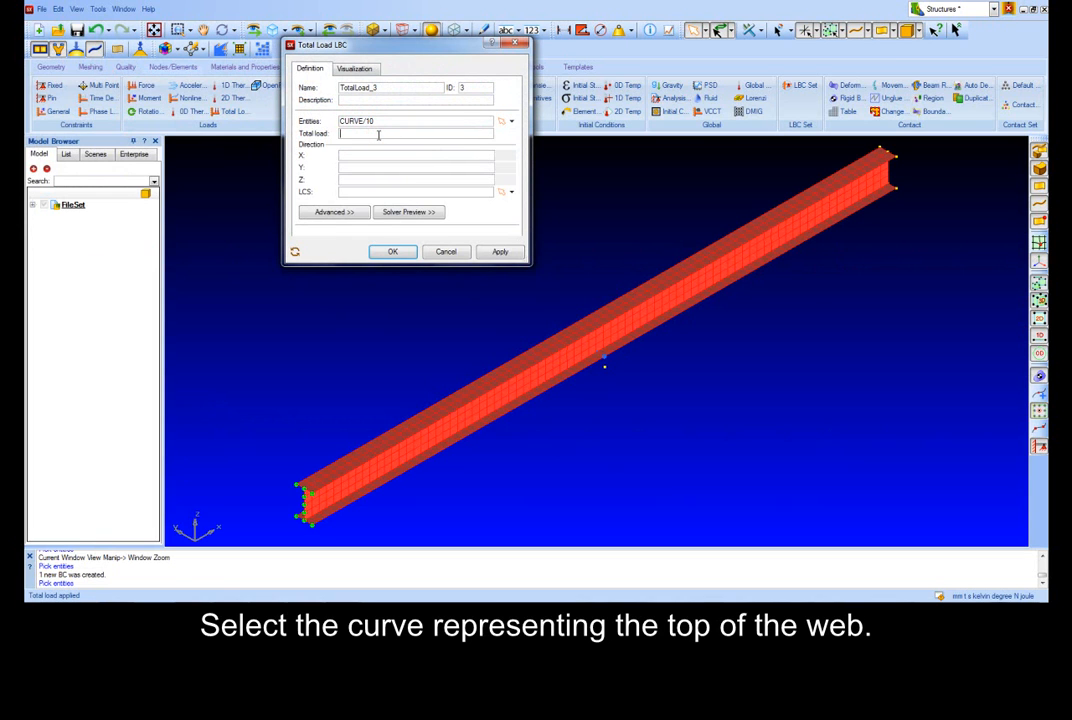
text(3000)
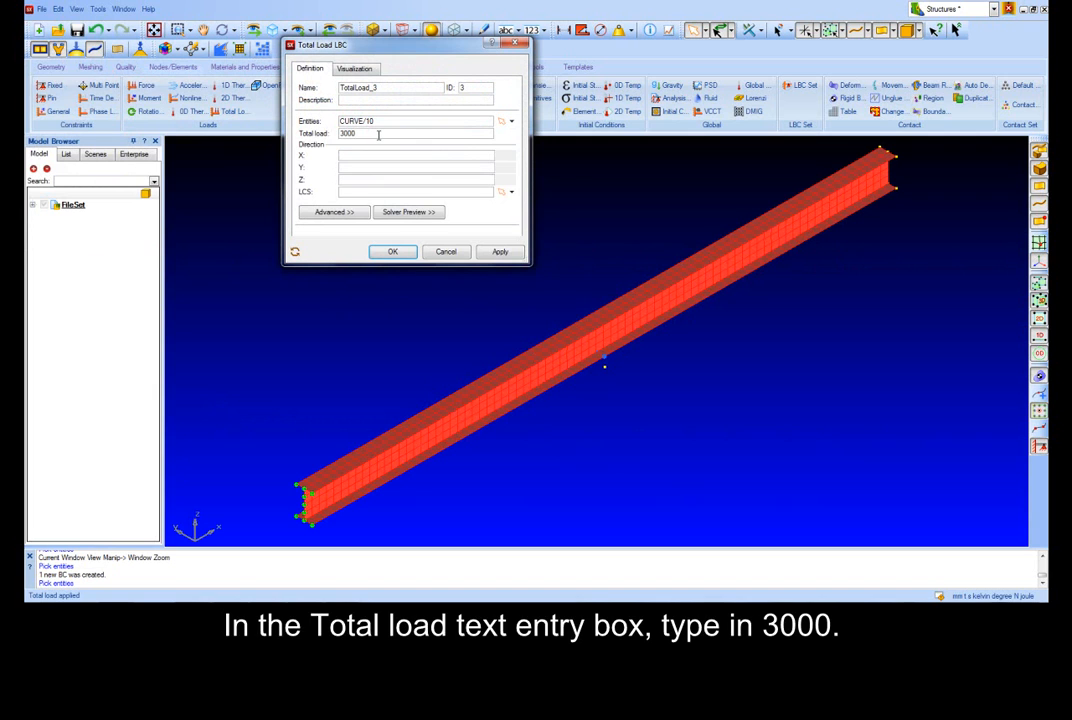
click(369, 182)
text(-1)
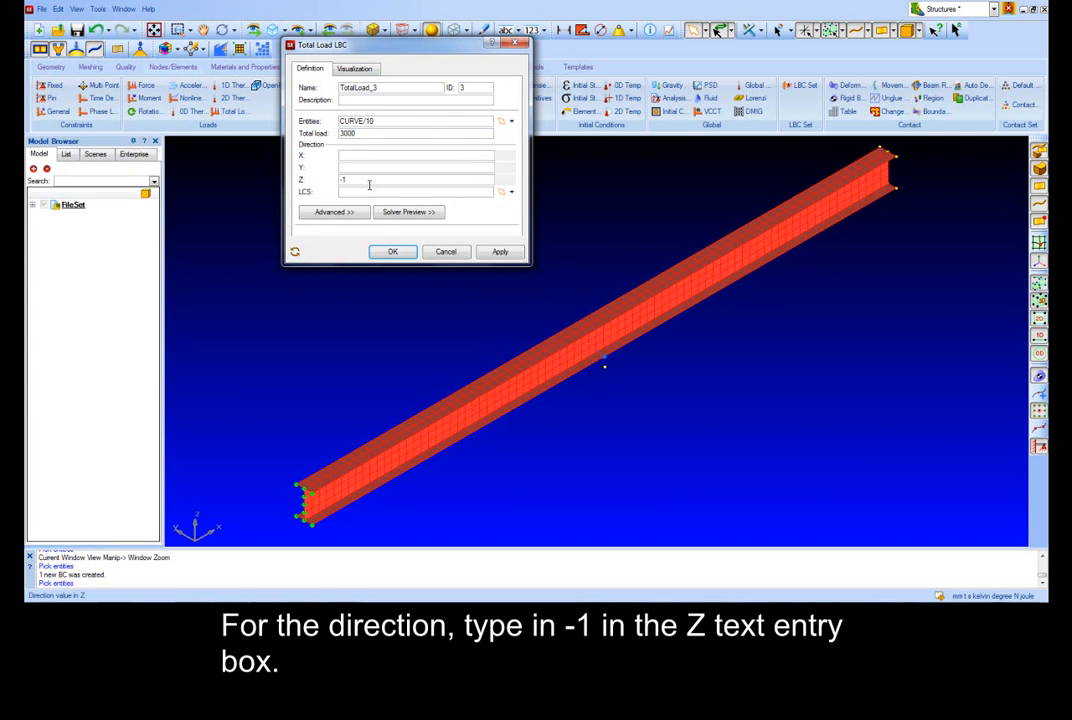
click(388, 253)
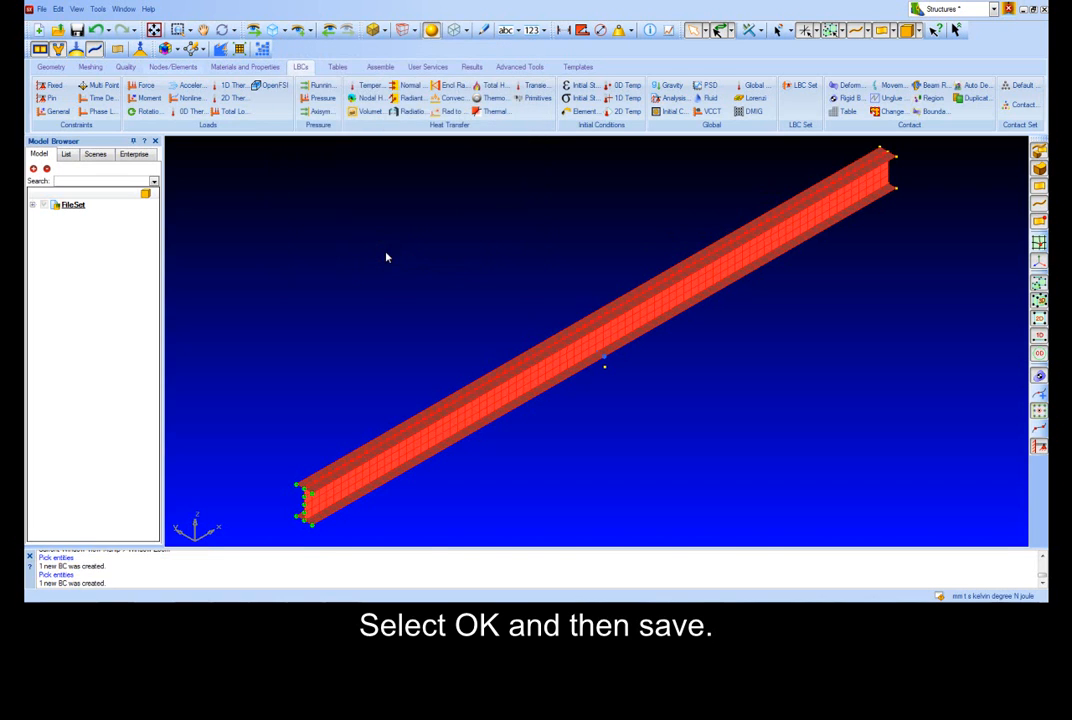